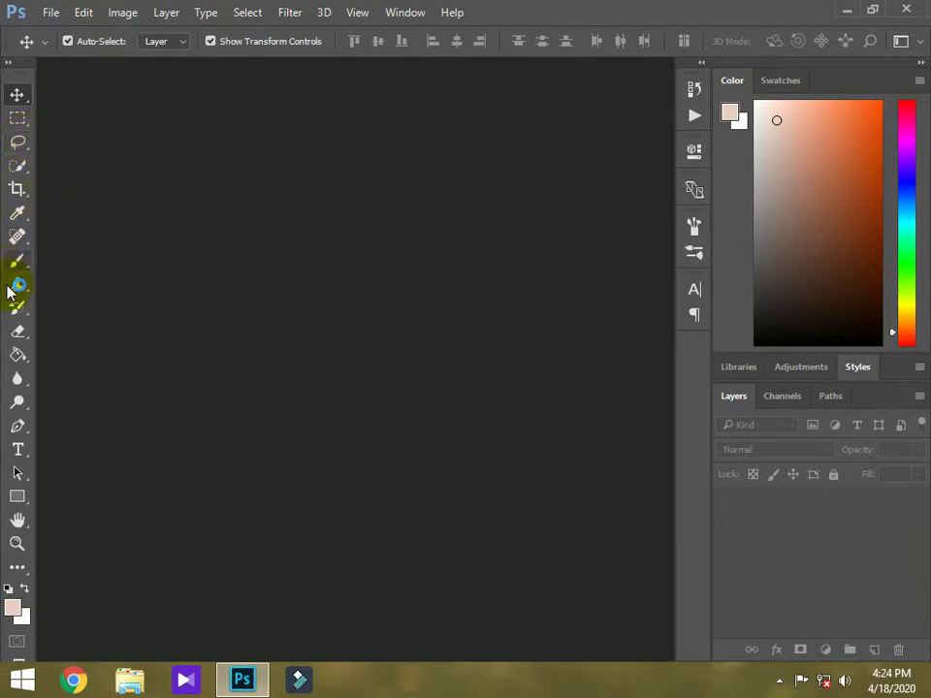
Step: Switch to the desktop and open the "New folder" image folder in a maximized window
click(852, 12)
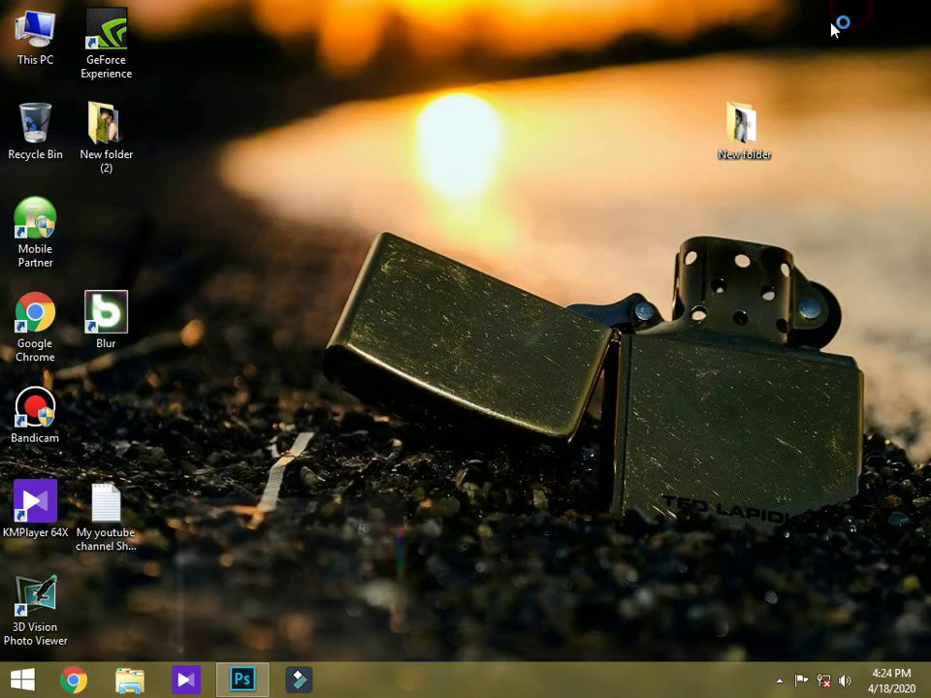
click(765, 124)
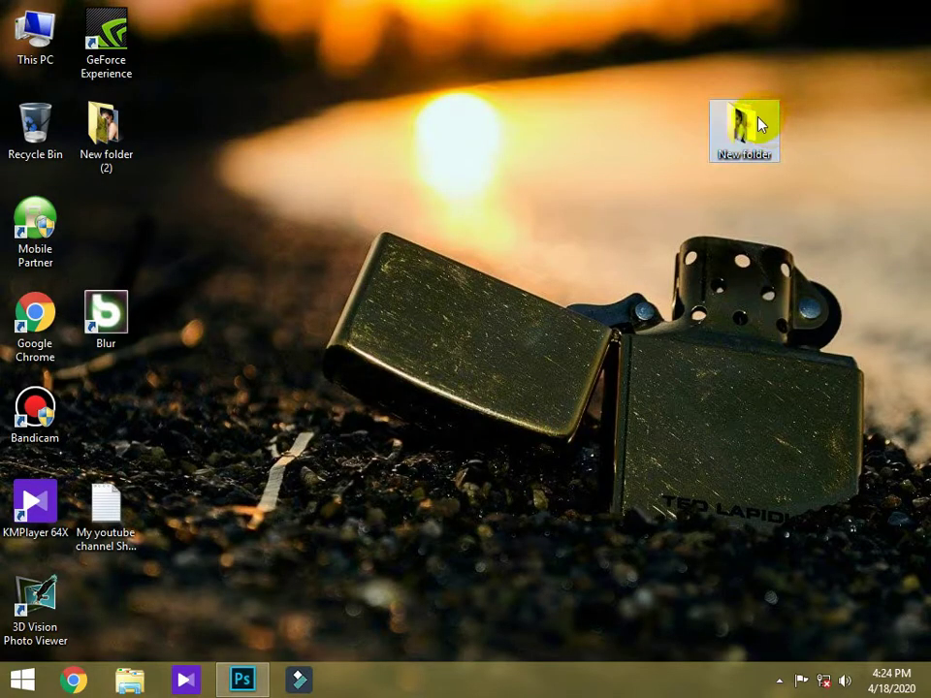
right_click(756, 118)
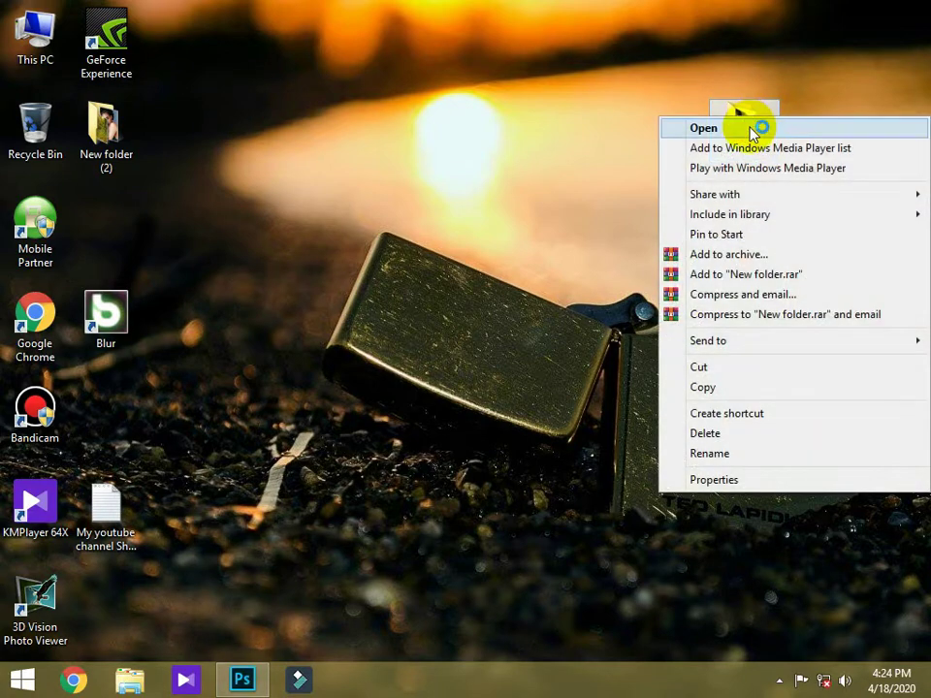
click(753, 128)
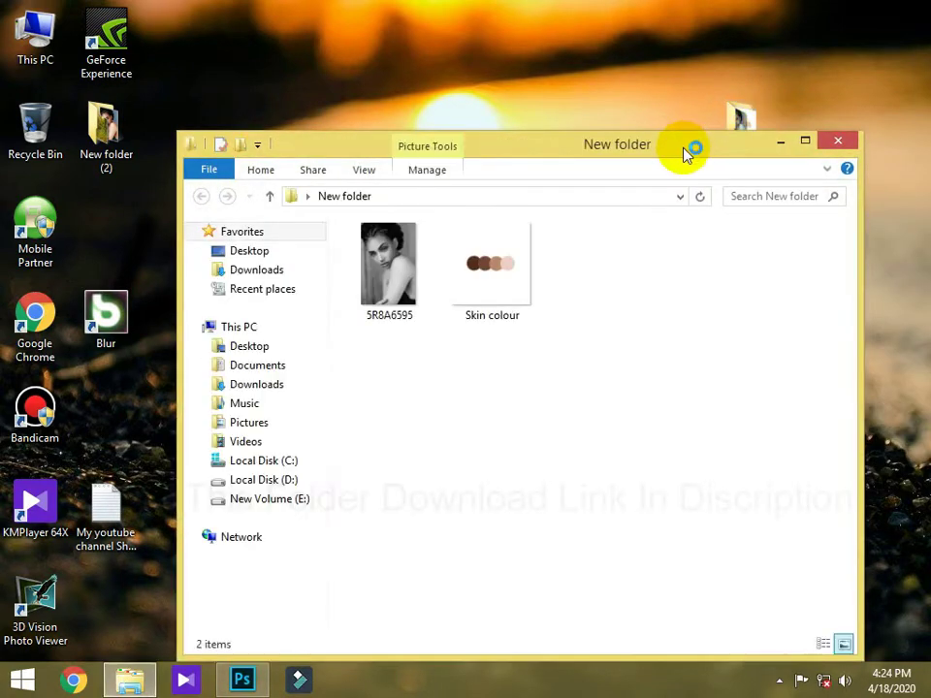
click(805, 141)
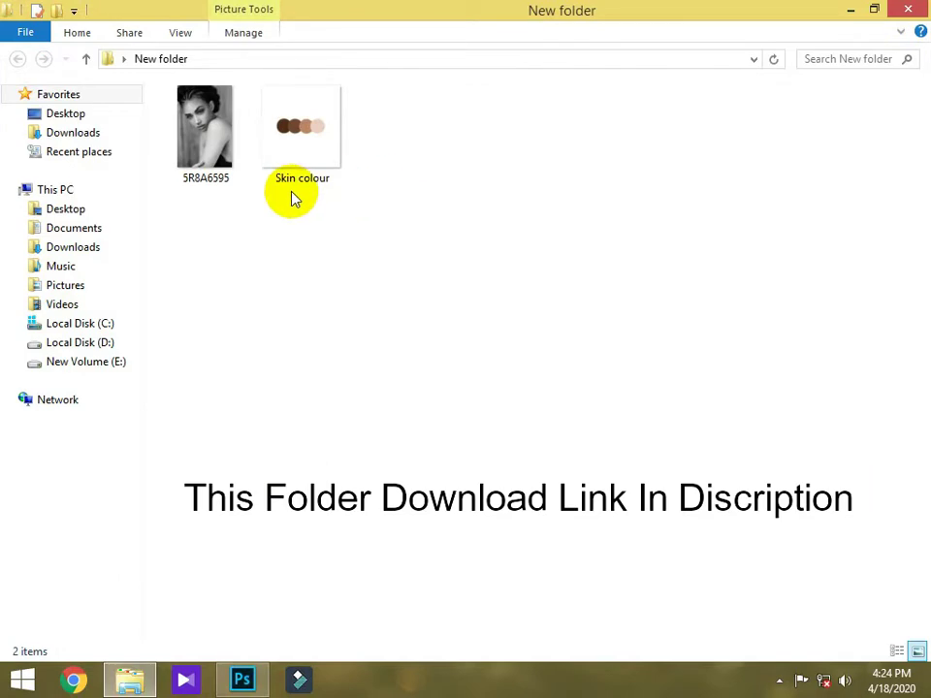
Step: Preview the 5R8A6595 portrait and the Skin colour swatch image from the folder, closing each one after viewing
click(219, 150)
double_click(219, 150)
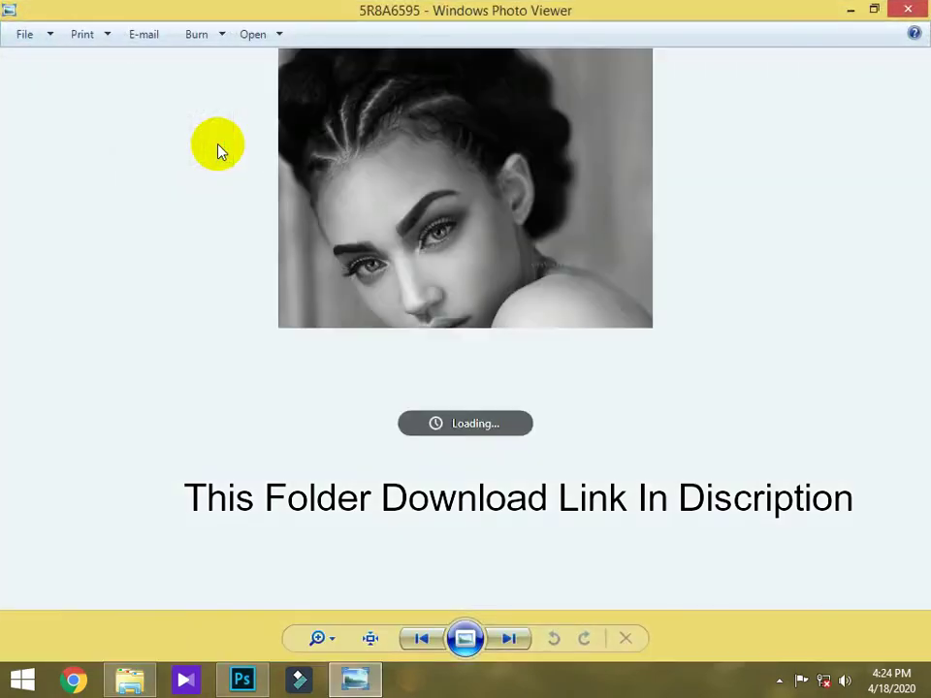
click(908, 10)
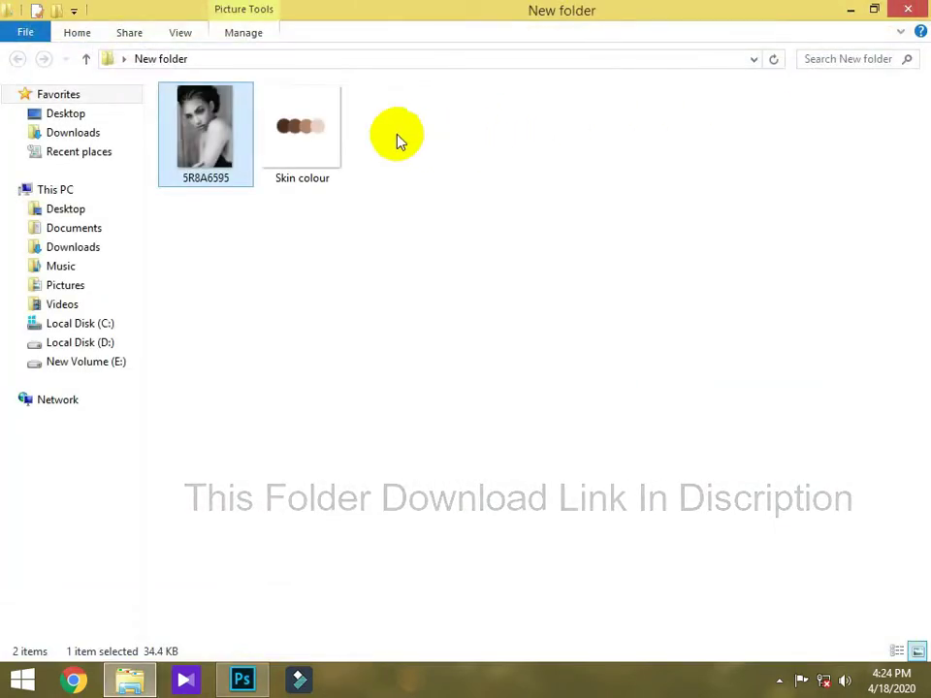
click(326, 117)
double_click(328, 121)
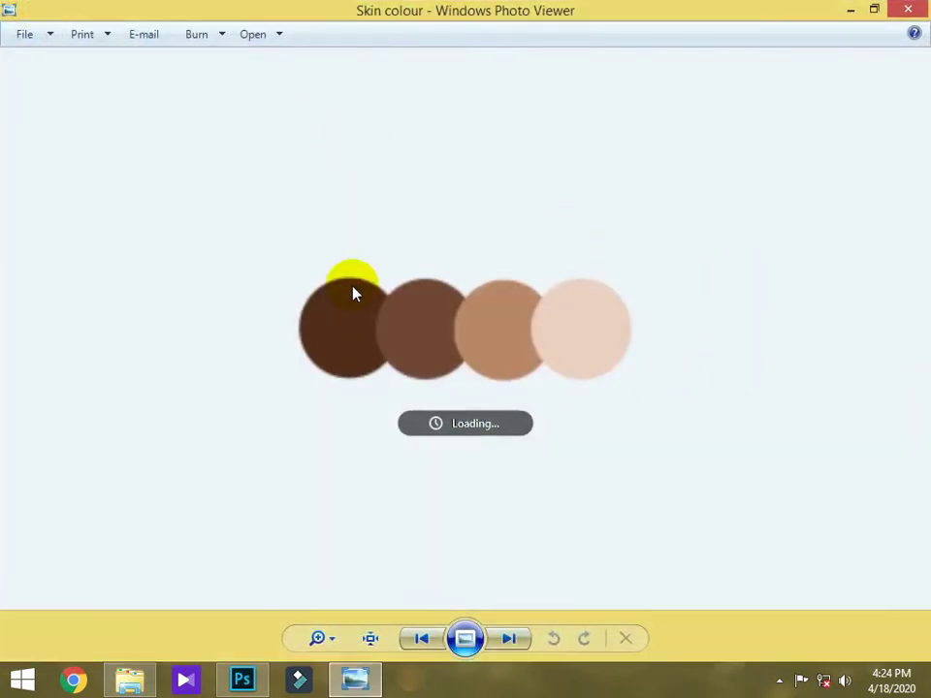
click(910, 12)
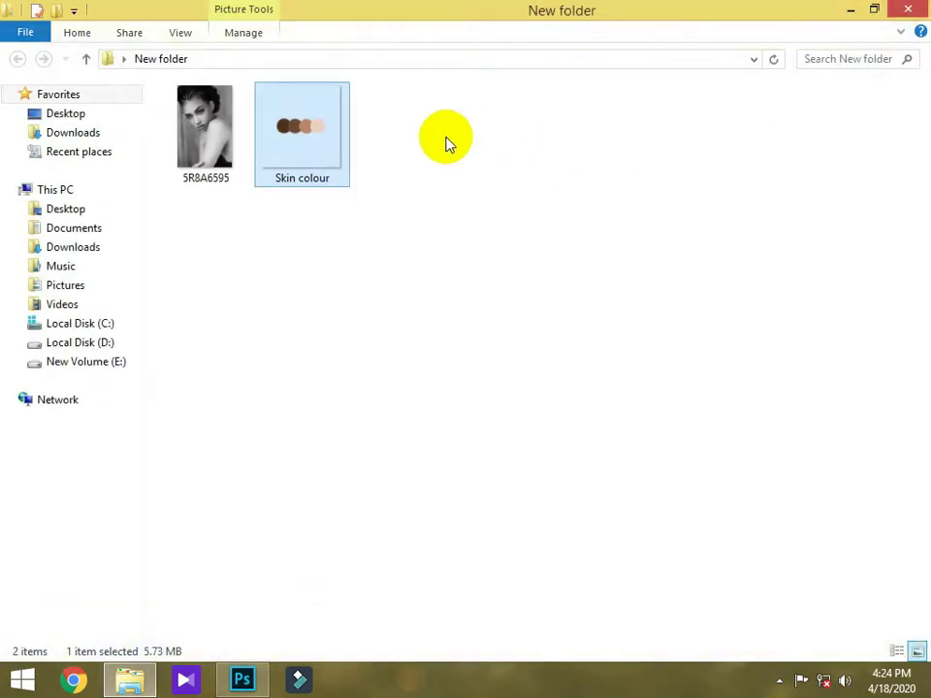
Step: Open the 5R8A6595 portrait in Photoshop and place the Skin colour image onto it
click(212, 131)
drag(211, 131, 398, 320)
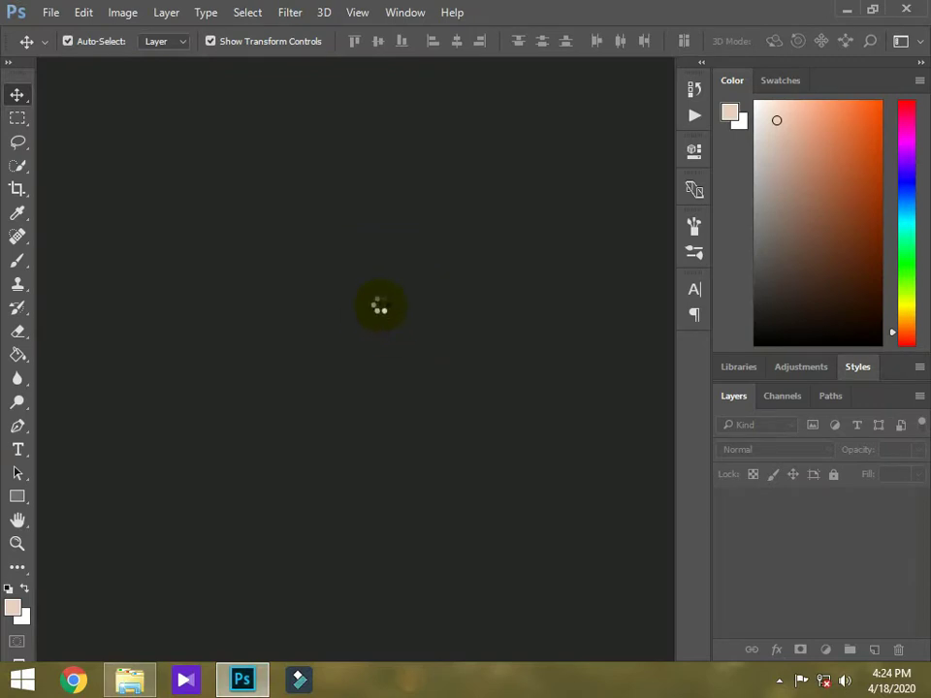
click(847, 10)
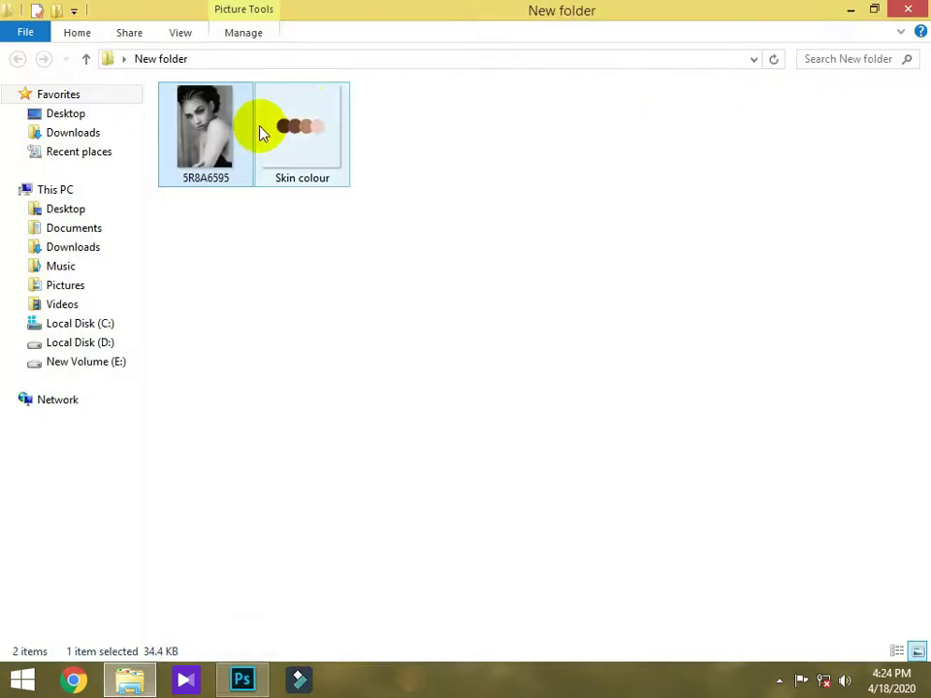
drag(260, 133, 244, 479)
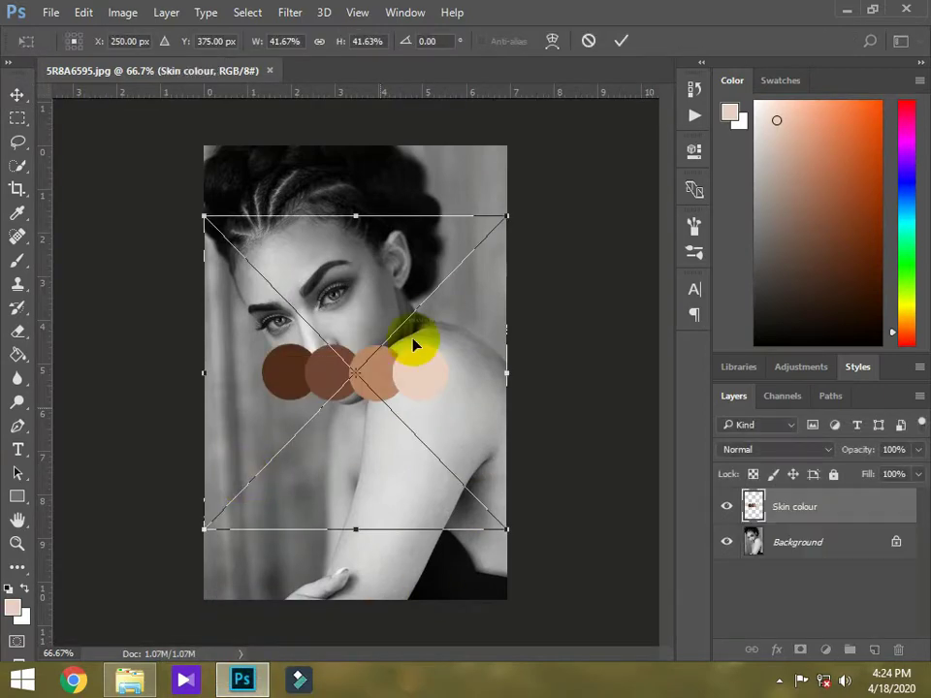
Step: Scale the placed Skin colour swatches to about 37% width and 35% height, position them below the face, and commit the placement
drag(436, 336, 447, 401)
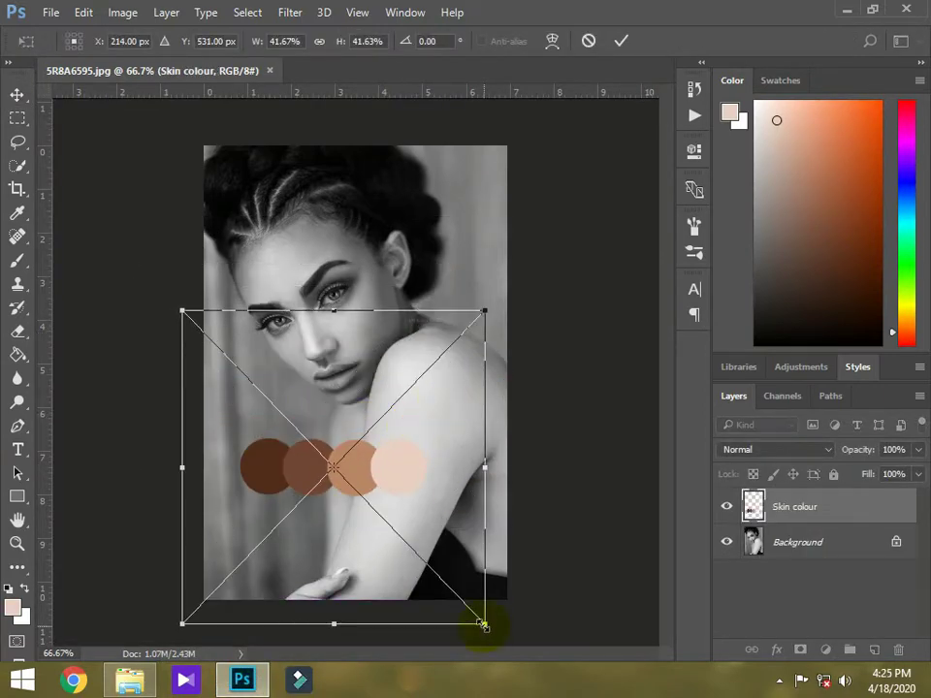
drag(482, 623, 450, 574)
drag(367, 430, 364, 446)
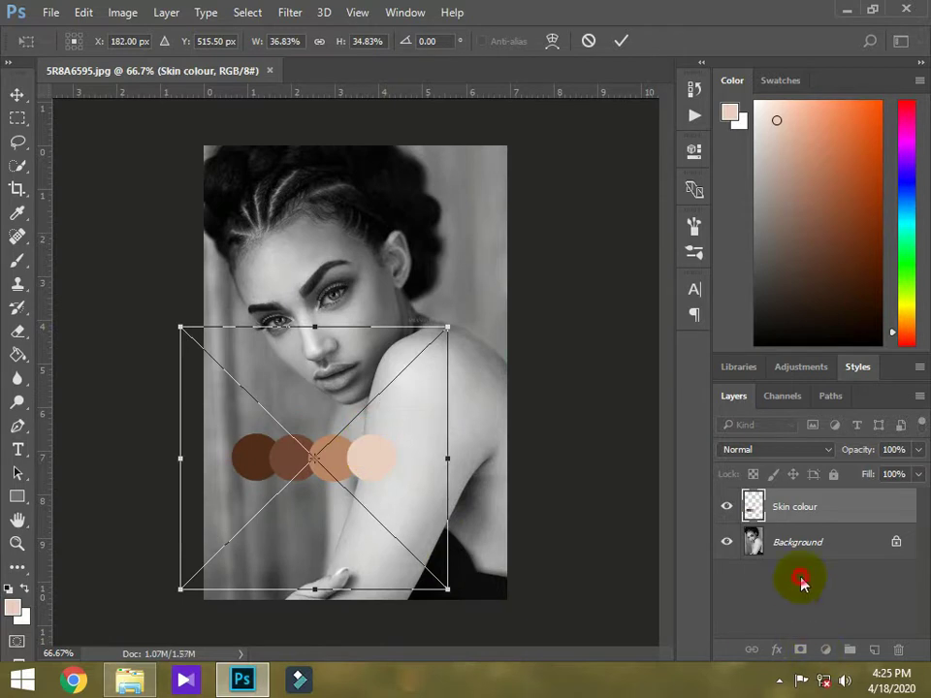
click(621, 41)
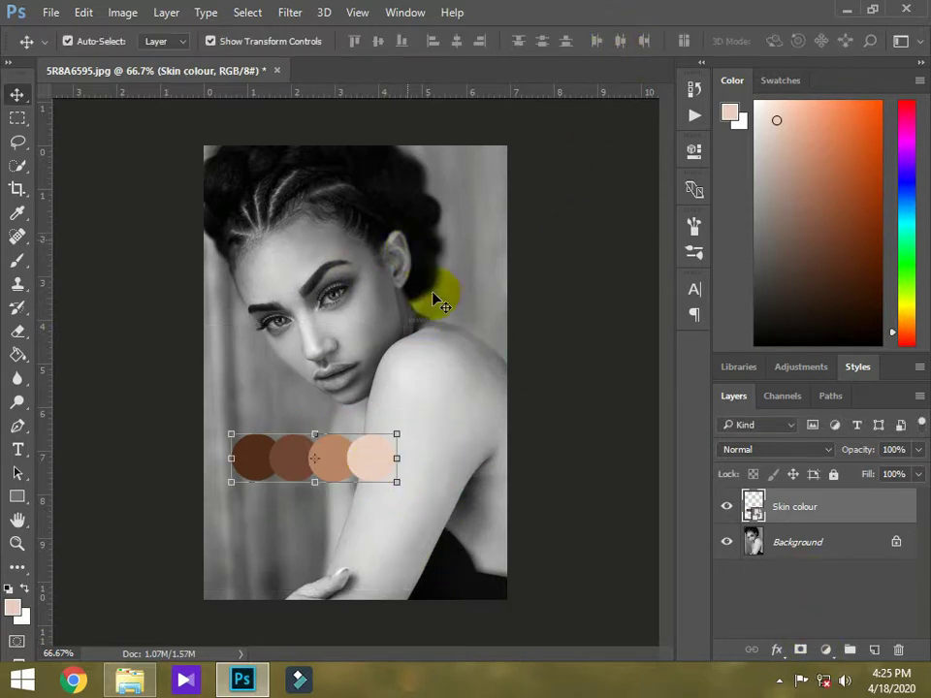
Step: Add a Gradient Map adjustment layer directly above the Background layer and select its adjustment thumbnail
click(809, 543)
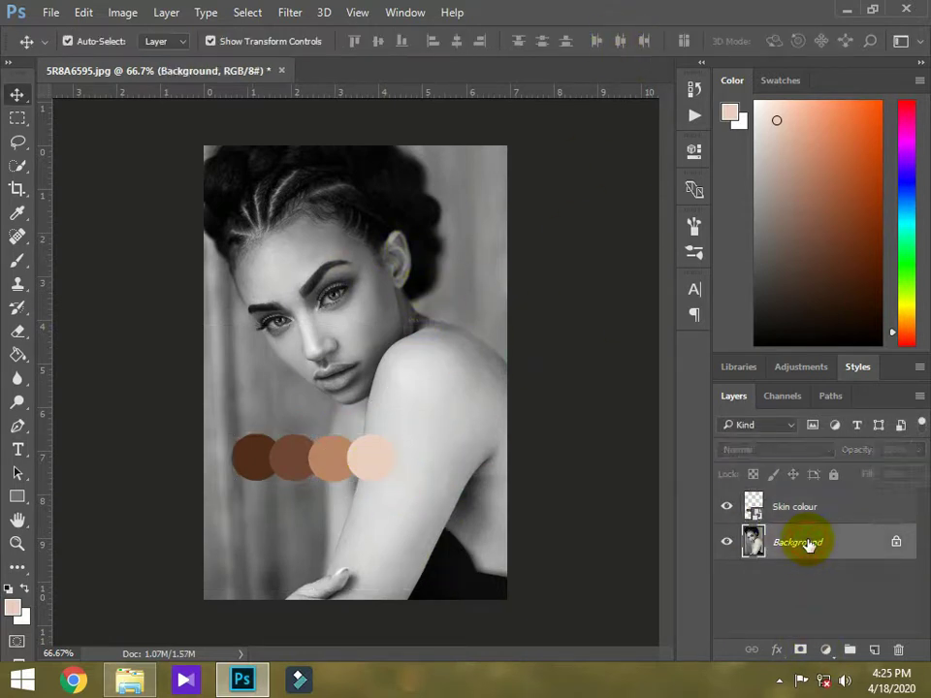
click(826, 651)
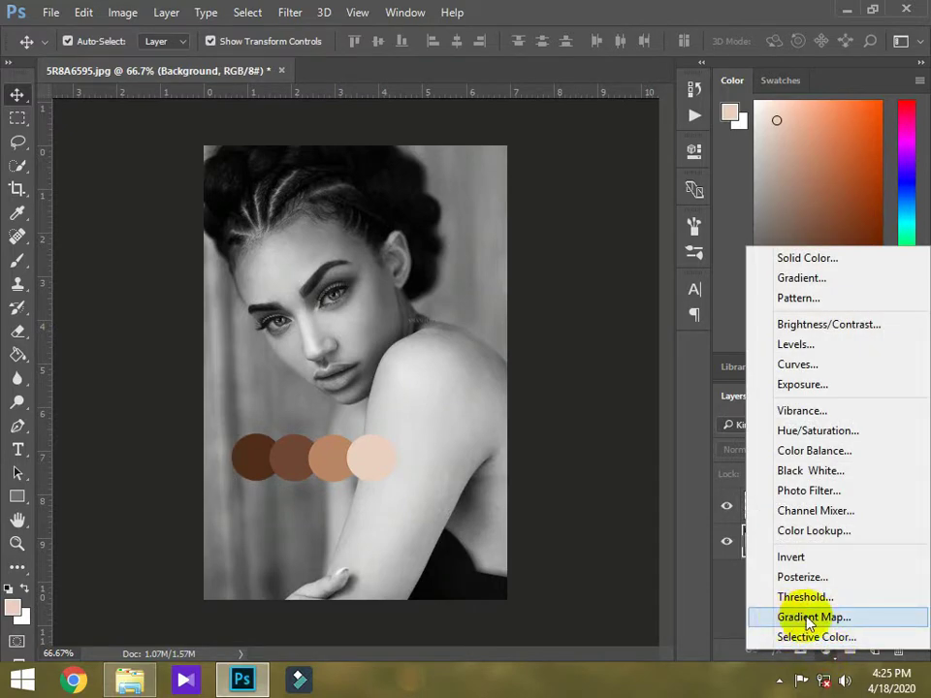
click(813, 618)
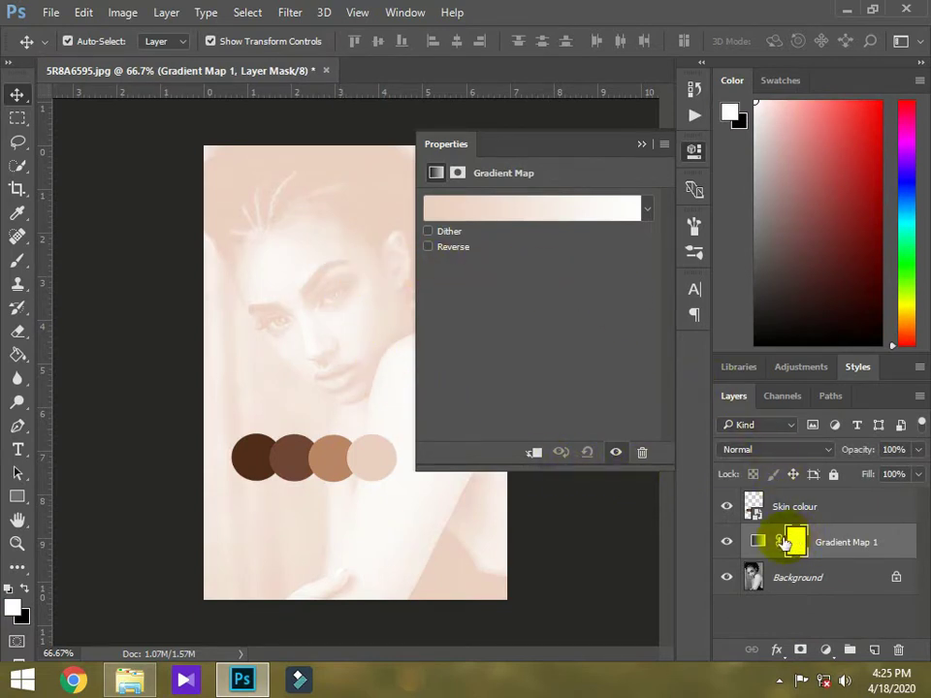
click(759, 544)
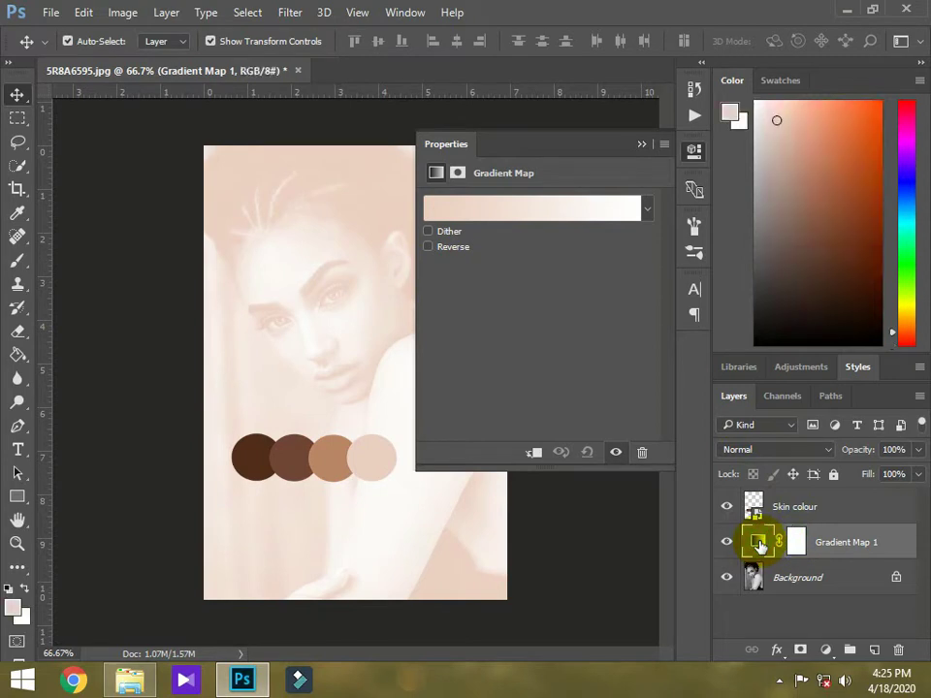
click(799, 542)
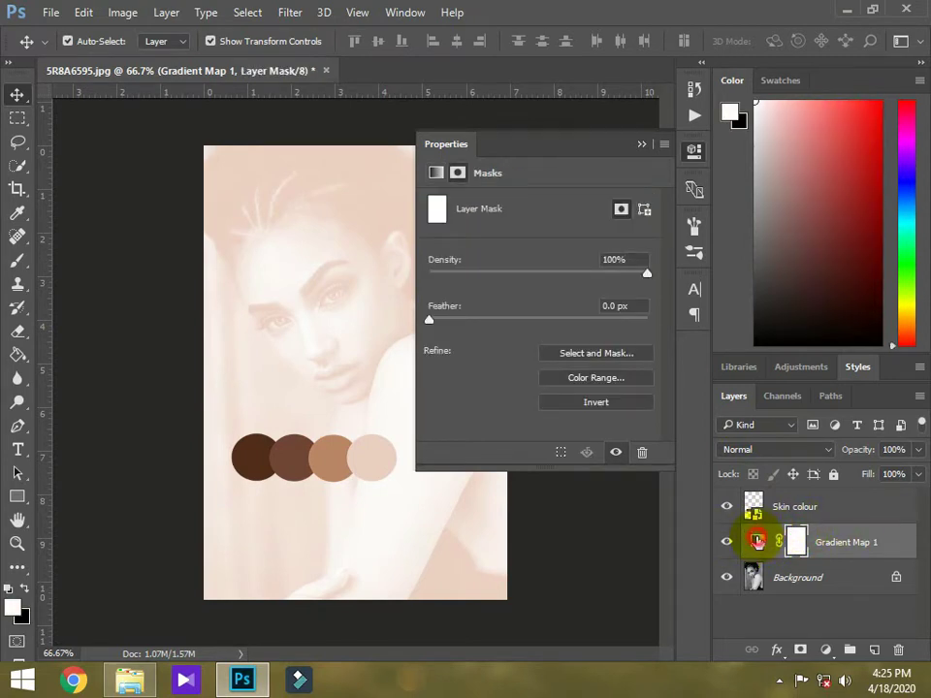
click(757, 541)
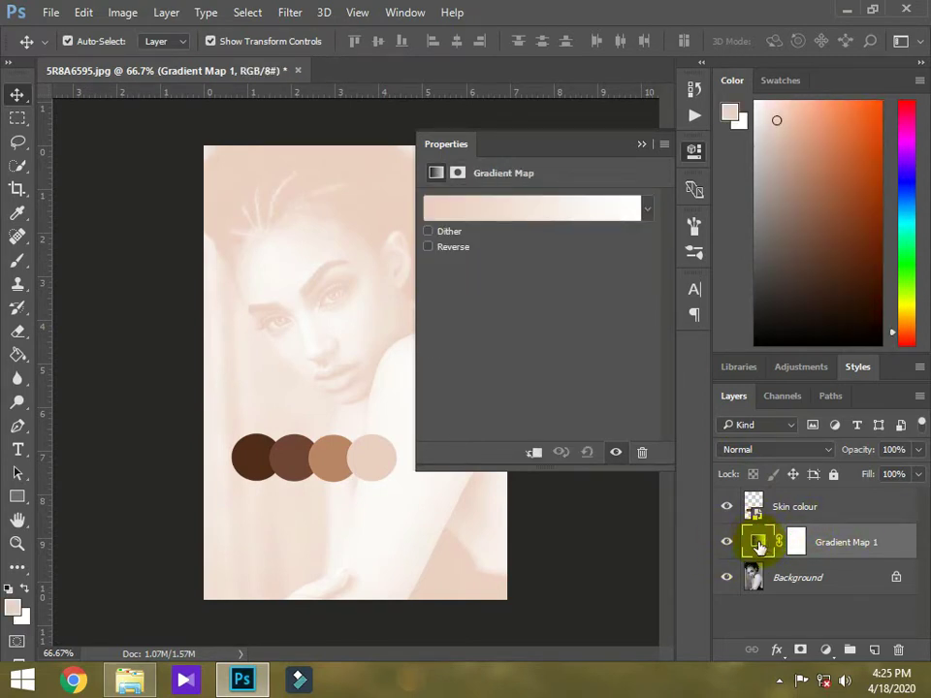
Step: Edit the gradient map, sampling the darkest swatch (512c1a) for the start stop and the lightest swatch (ebcec1) for the end stop
click(496, 215)
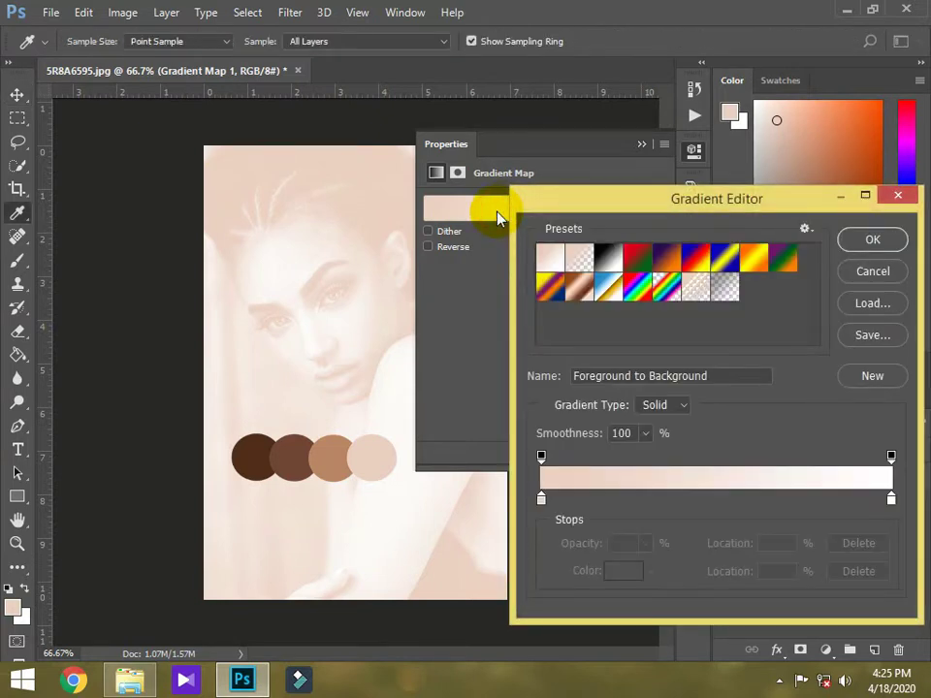
double_click(543, 499)
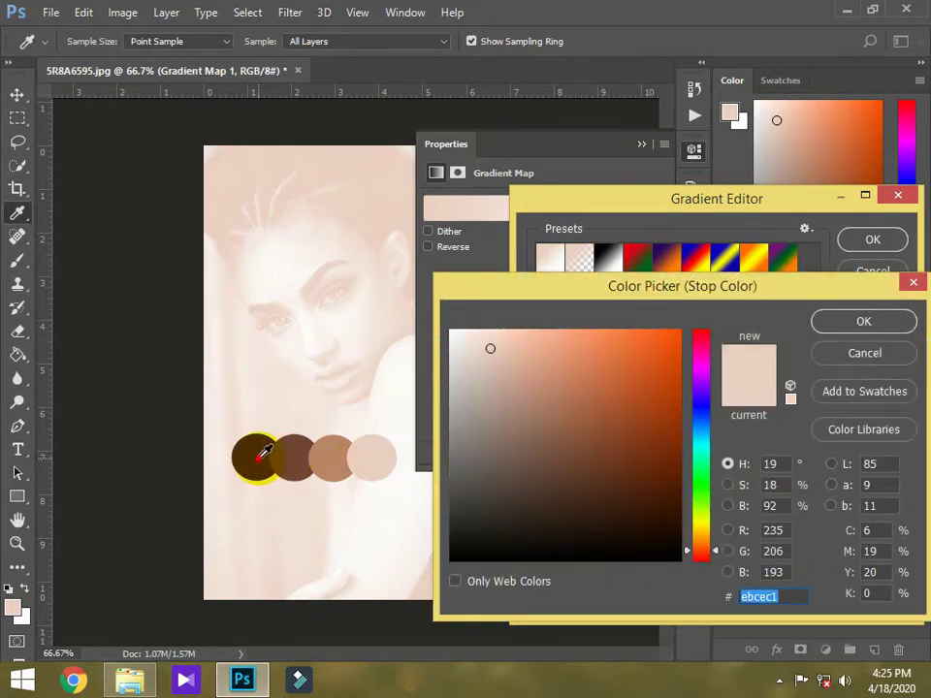
click(262, 453)
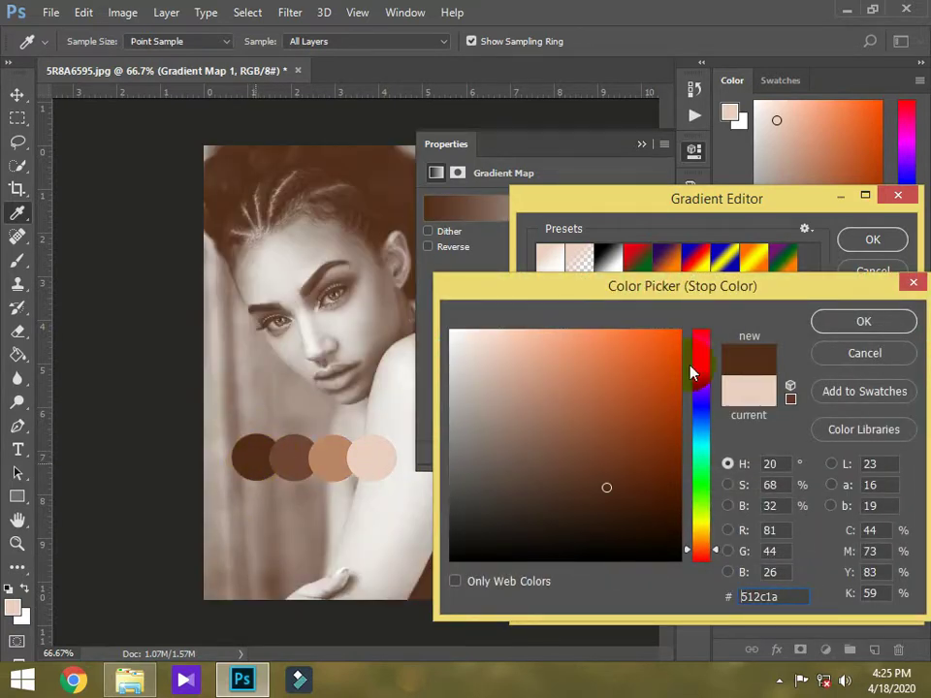
click(888, 321)
double_click(891, 499)
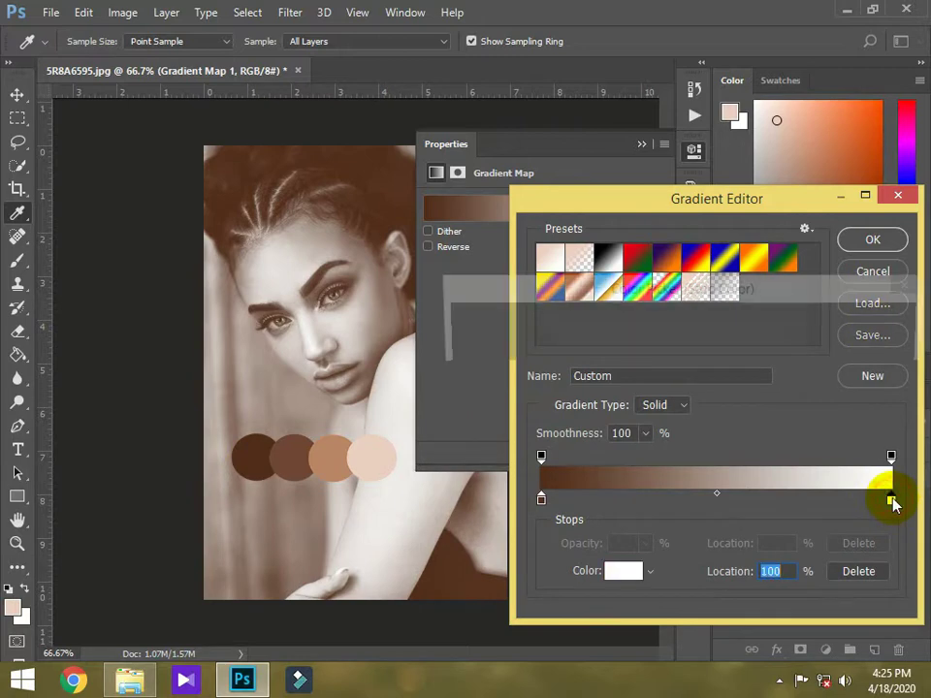
click(369, 456)
click(856, 325)
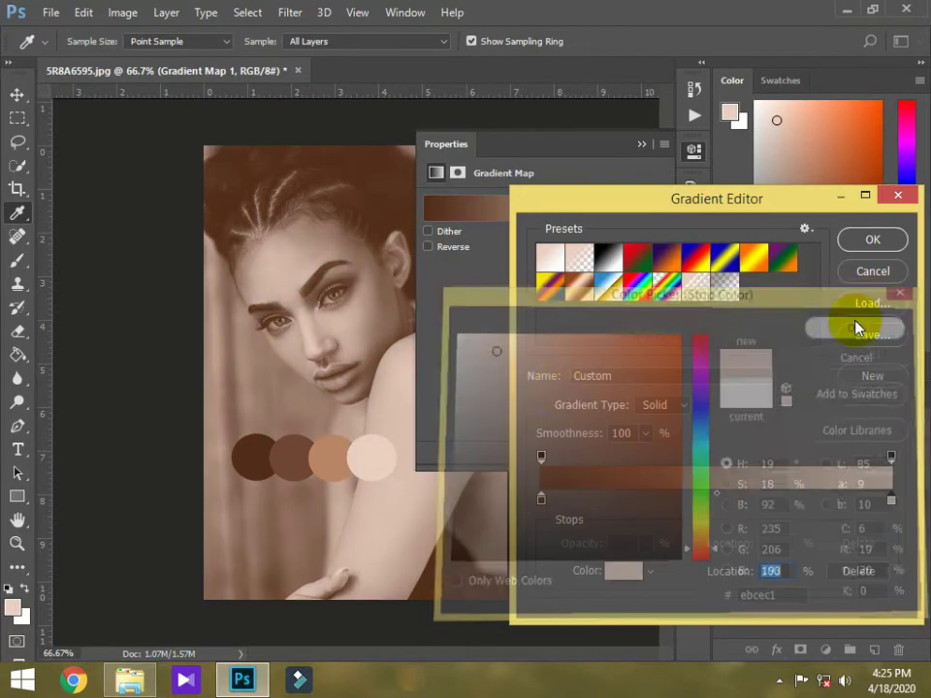
Step: Add gradient stops at 30% and 67%, sampled from the medium-brown swatch (704535) and the tan swatch (ba8566) respectively
click(644, 501)
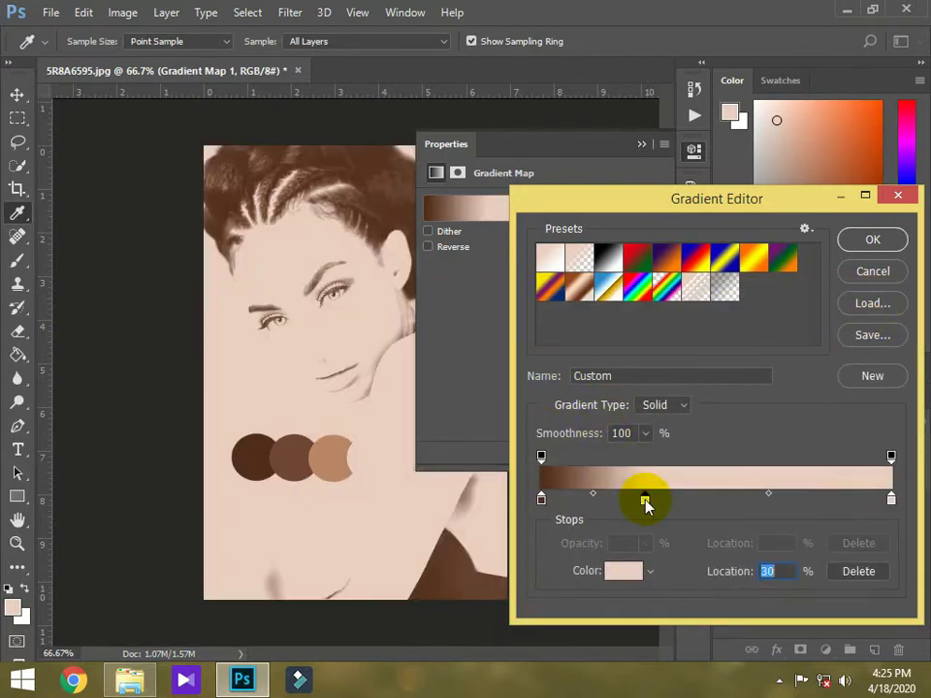
double_click(645, 501)
click(289, 454)
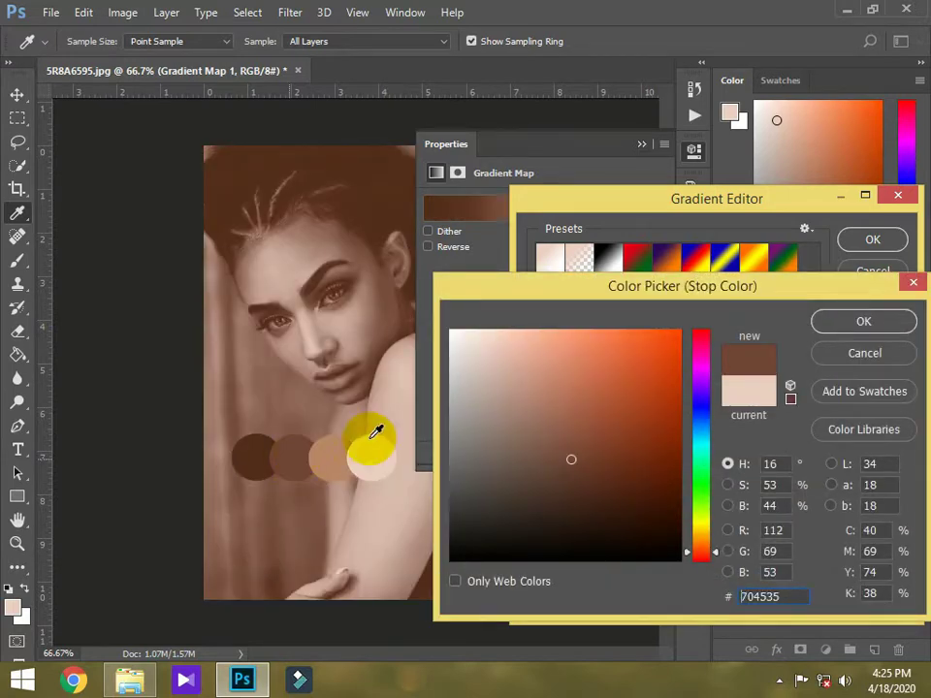
click(840, 322)
click(779, 498)
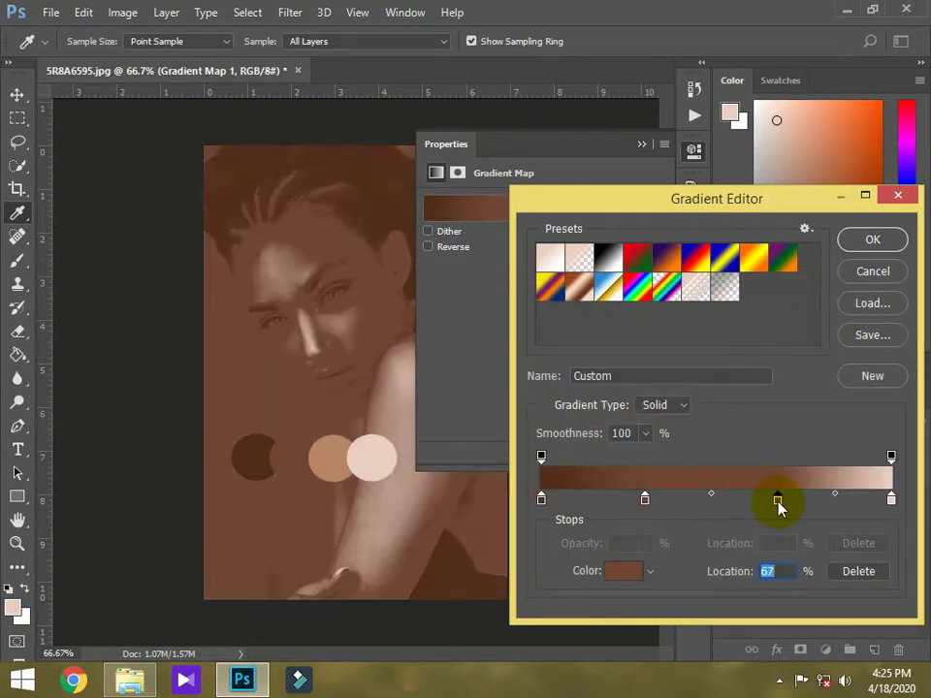
double_click(778, 498)
click(329, 452)
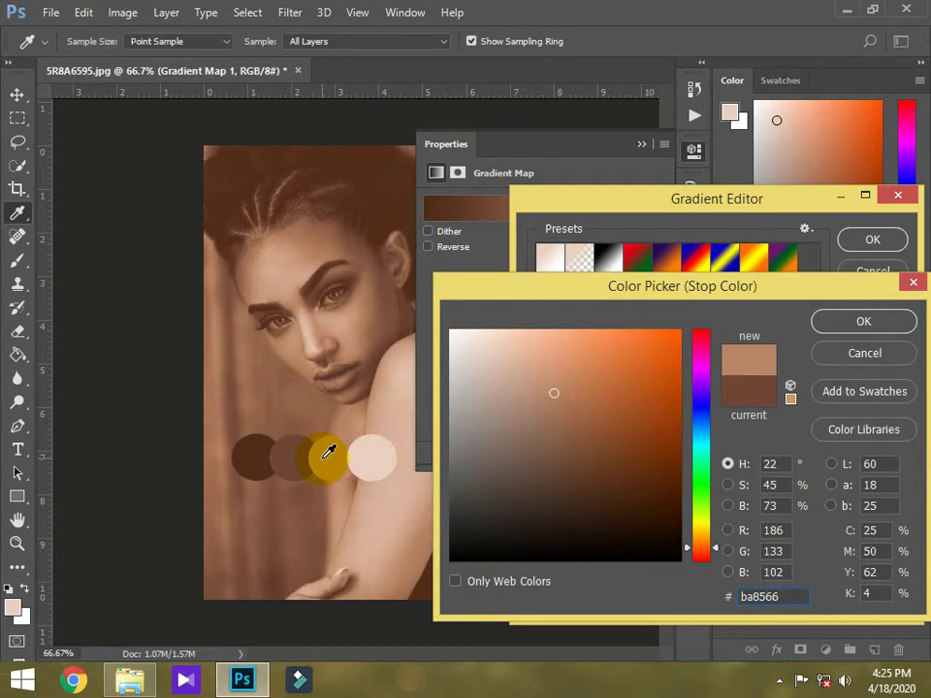
click(868, 326)
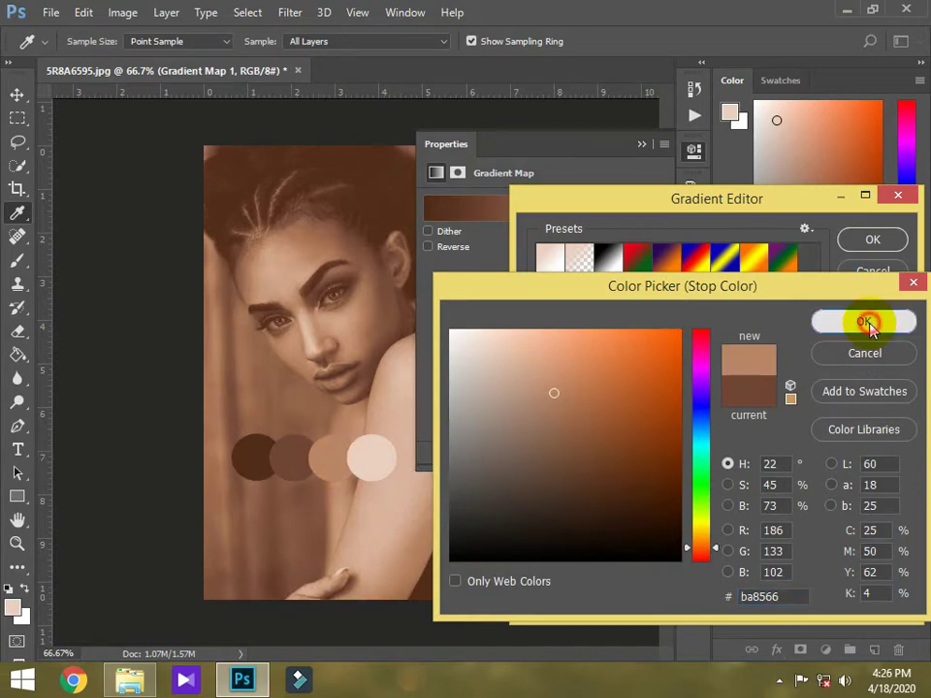
Step: Move the medium-brown stop to 28%, shift the tan stop slightly toward the dark end, and apply the gradient
click(646, 500)
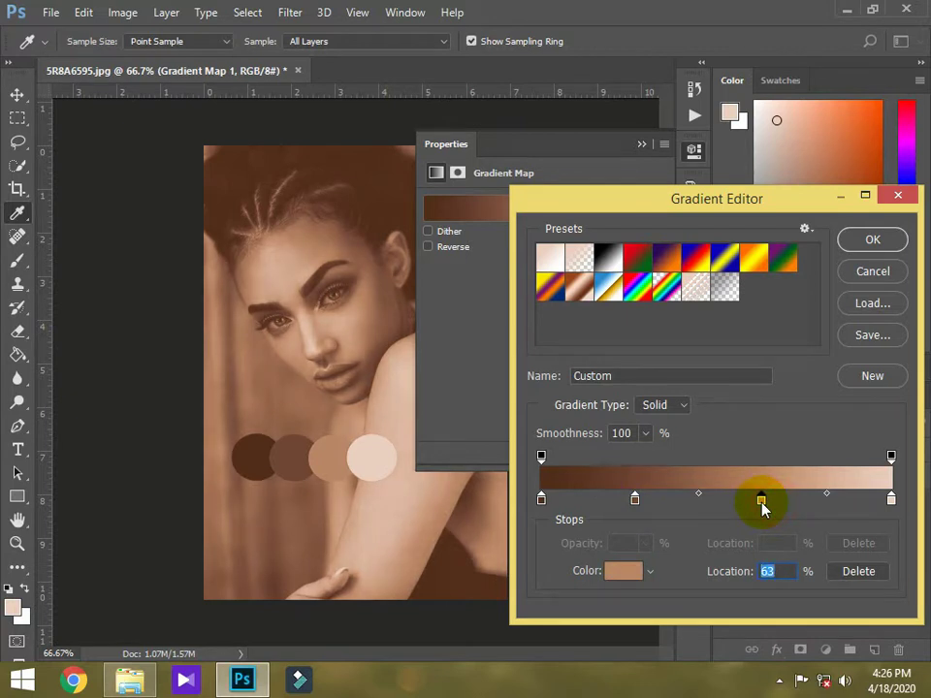
drag(768, 504, 770, 505)
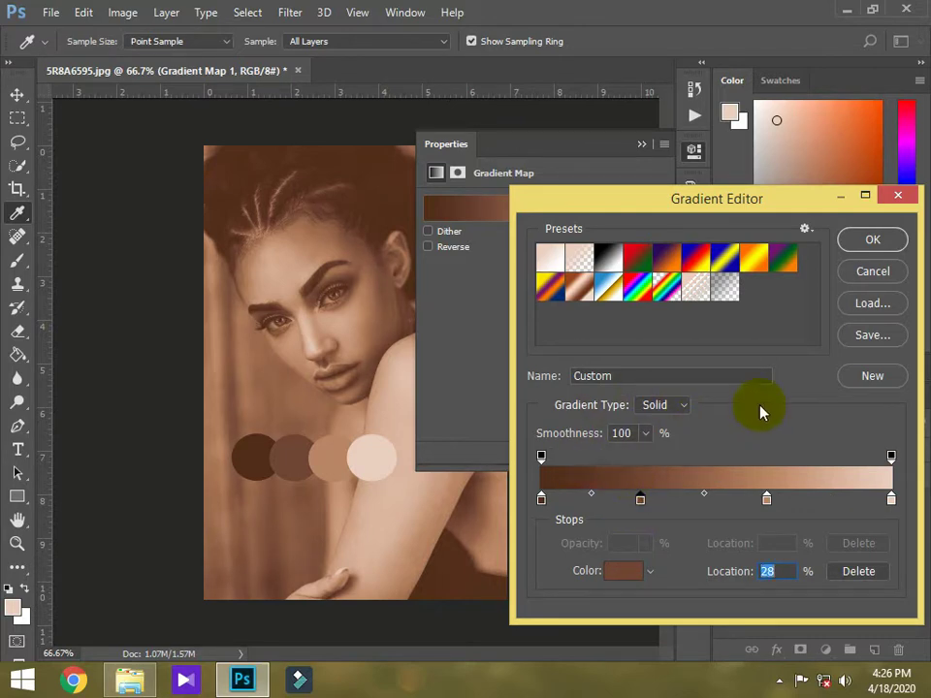
click(869, 239)
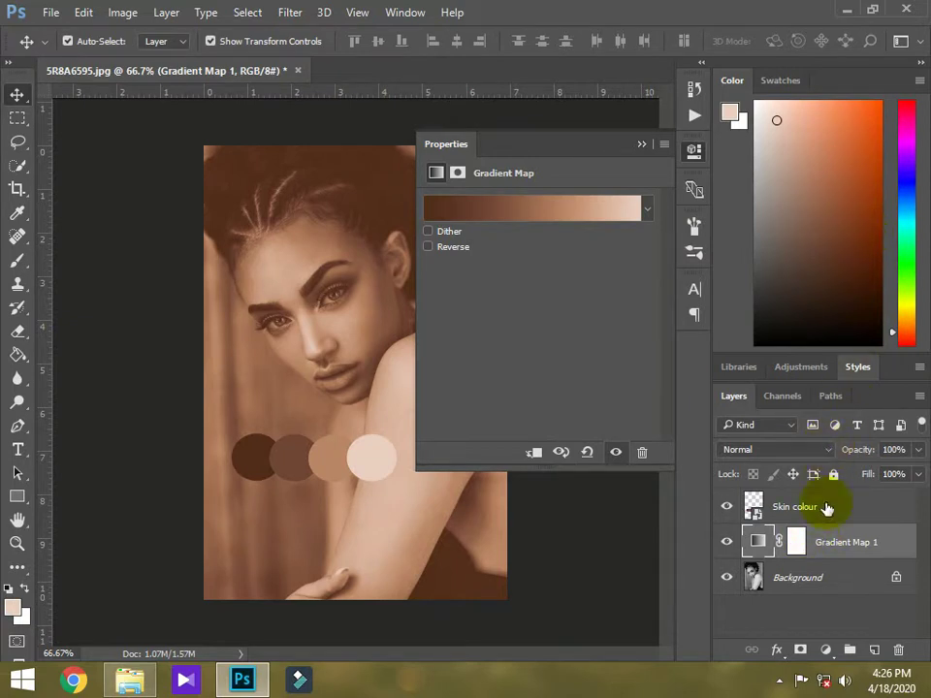
Step: Set the Gradient Map 1 layer's blend mode to Color and collapse its properties
click(824, 449)
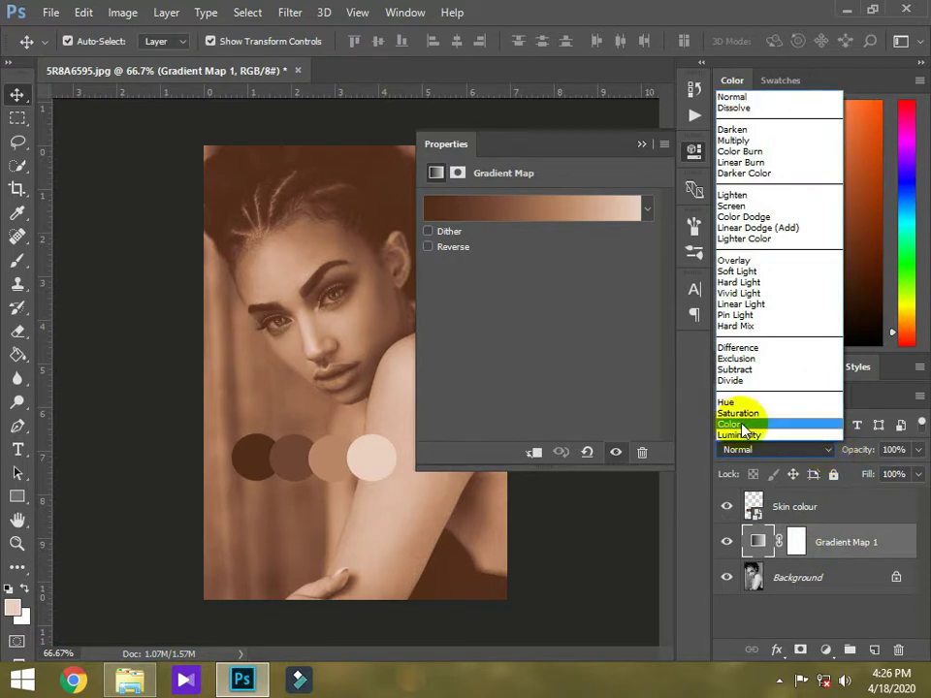
click(743, 425)
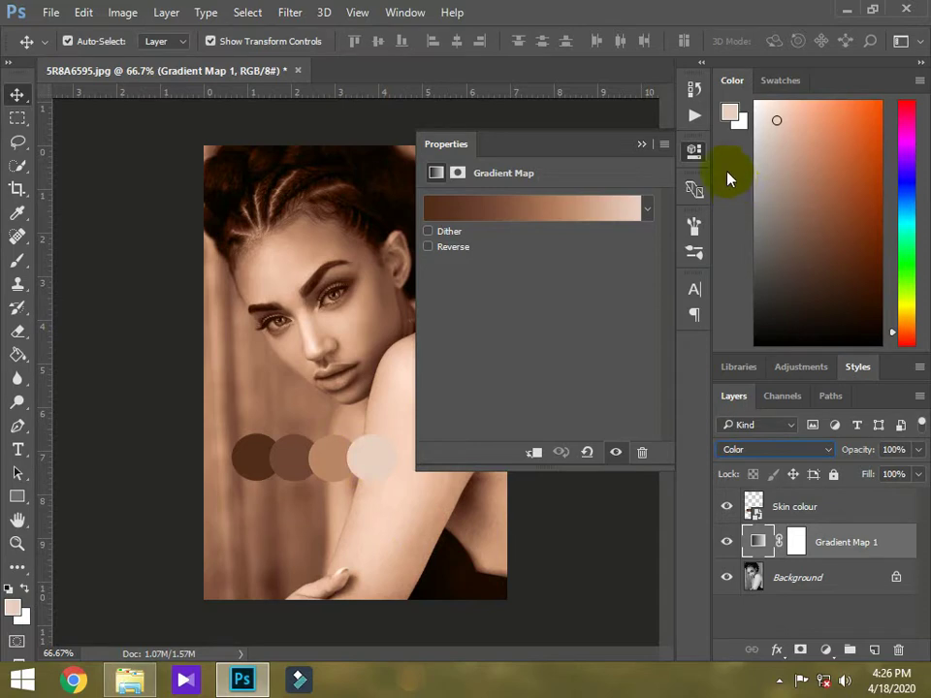
click(694, 149)
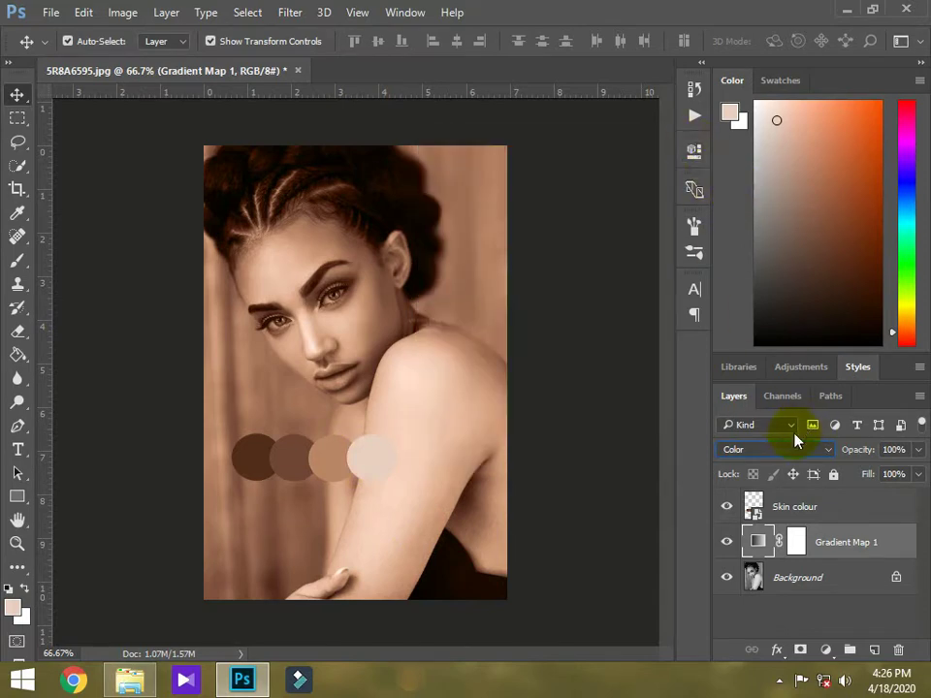
Step: Delete the Skin colour swatch layer and confirm the deletion
click(801, 503)
right_click(842, 501)
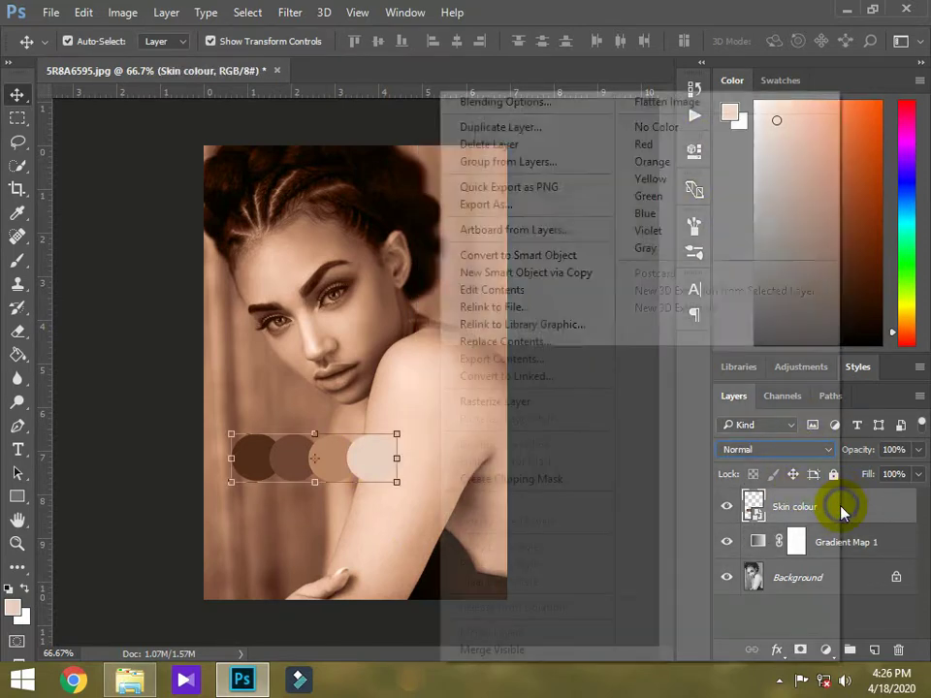
click(529, 148)
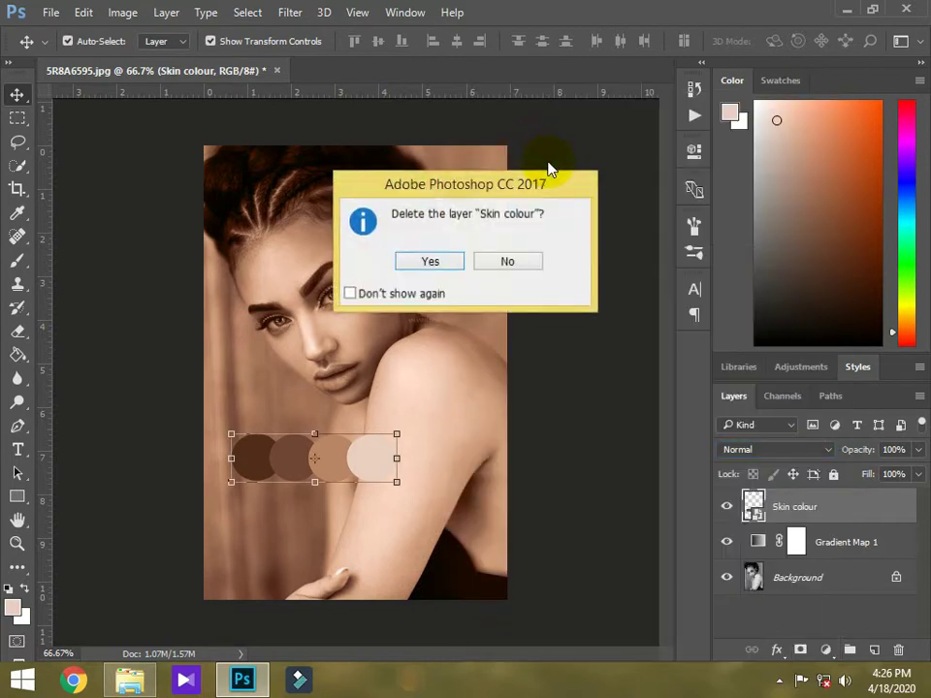
click(423, 261)
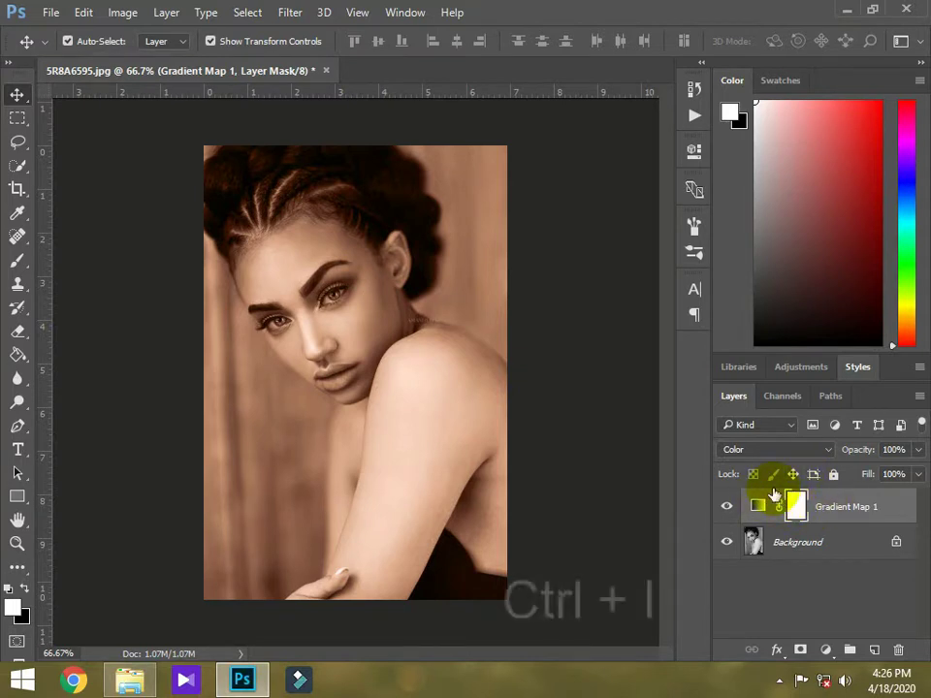
Step: Invert the Gradient Map 1 layer mask to black and choose the Brush tool with white (ffffff) as foreground colour
key(ctrl+i)
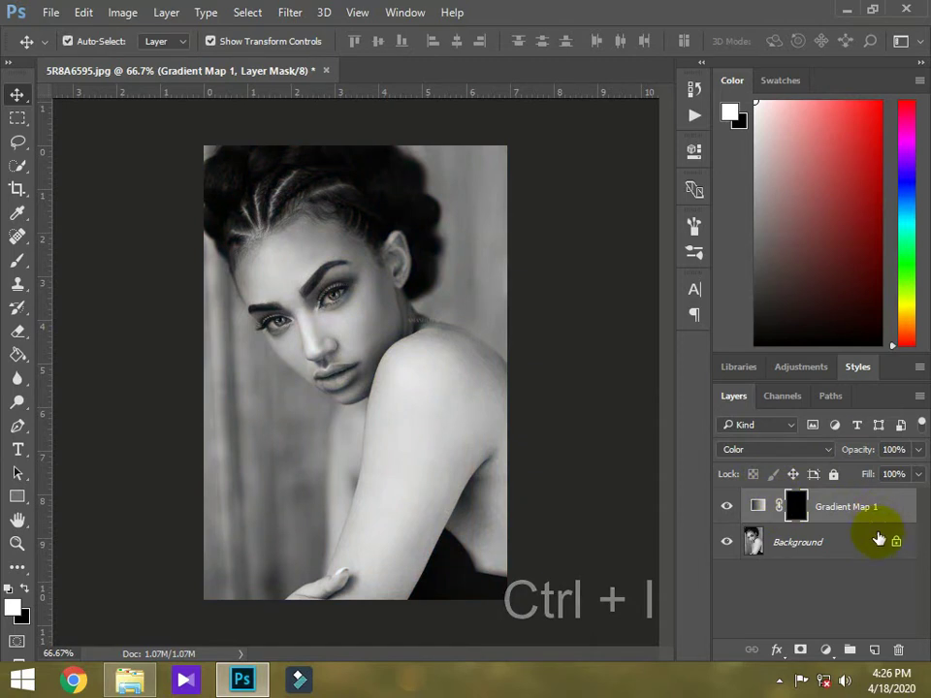
click(17, 262)
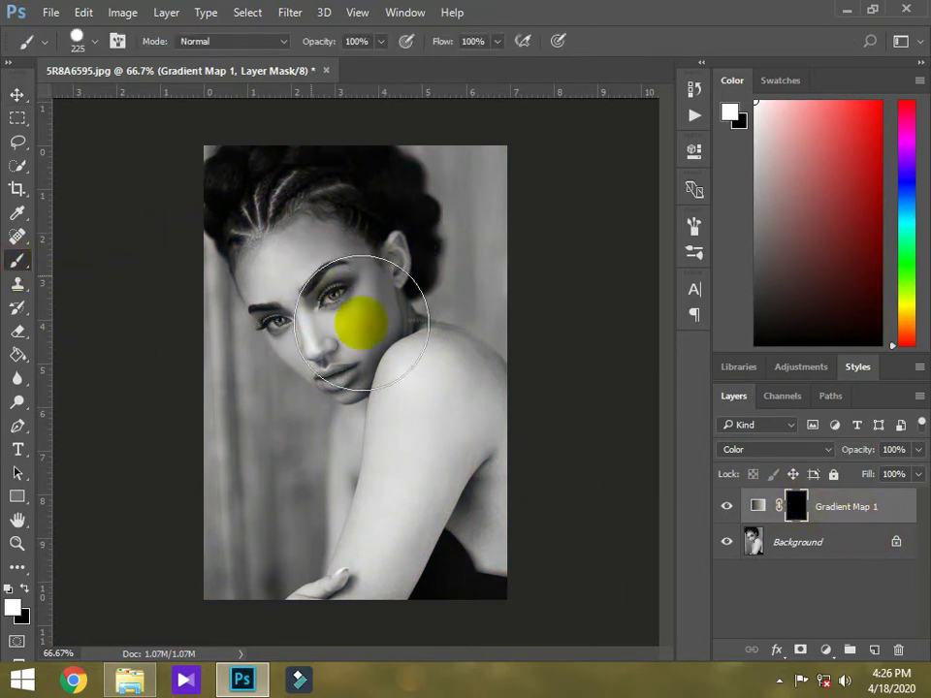
click(731, 112)
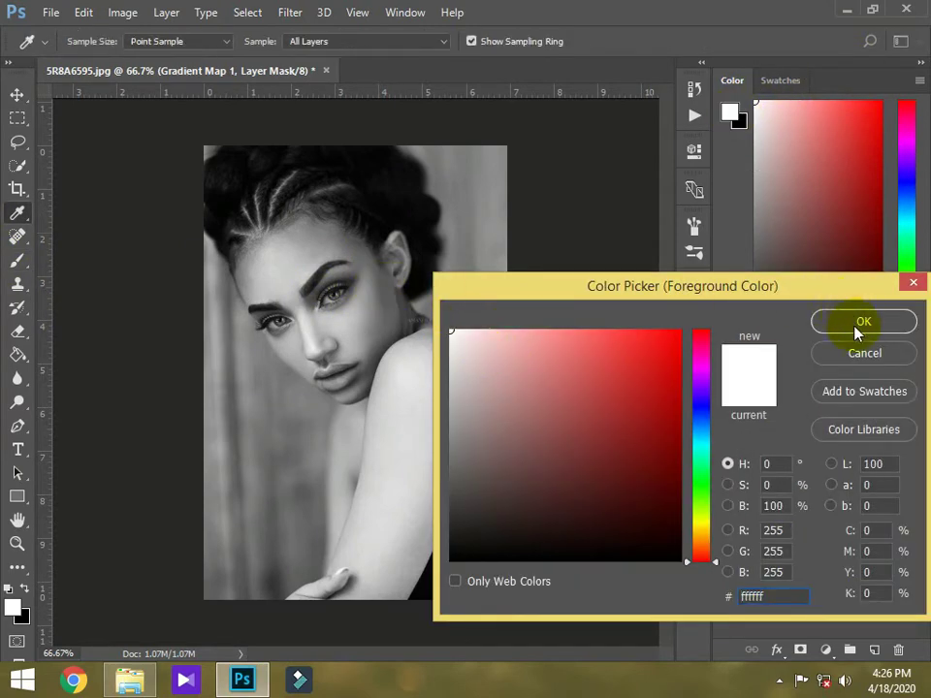
click(859, 325)
Step: Set the brush size to 92 px and its hardness to 50%
mouse_move(330, 287)
mouse_down()
mouse_move(361, 291)
mouse_move(326, 269)
mouse_up()
scroll(339, 293, up, 1)
scroll(338, 284, up, 1)
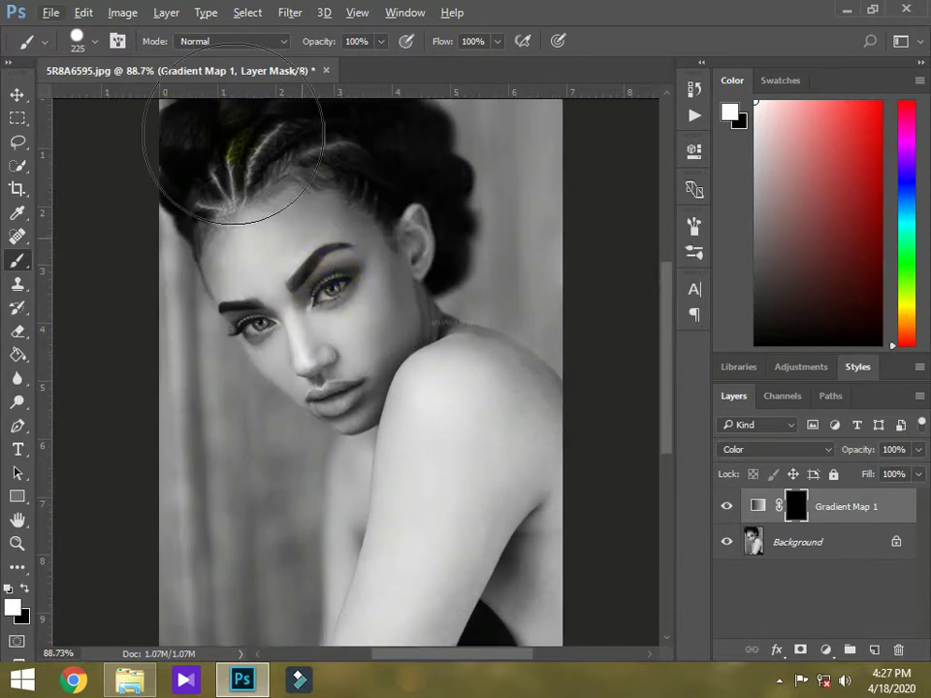
mouse_move(376, 316)
mouse_down()
mouse_move(366, 326)
mouse_move(322, 313)
mouse_up()
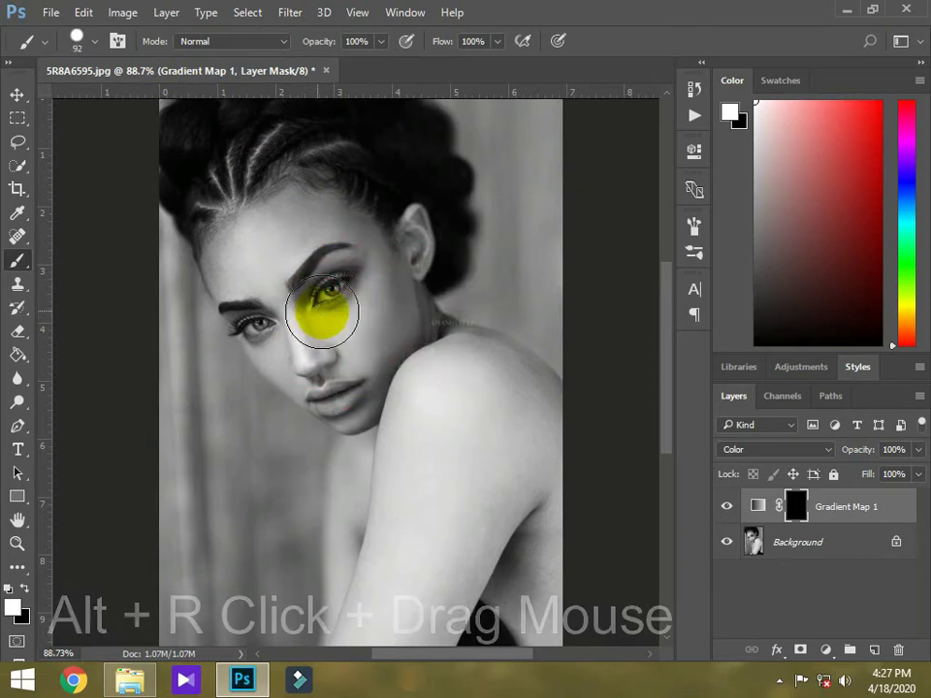
click(78, 39)
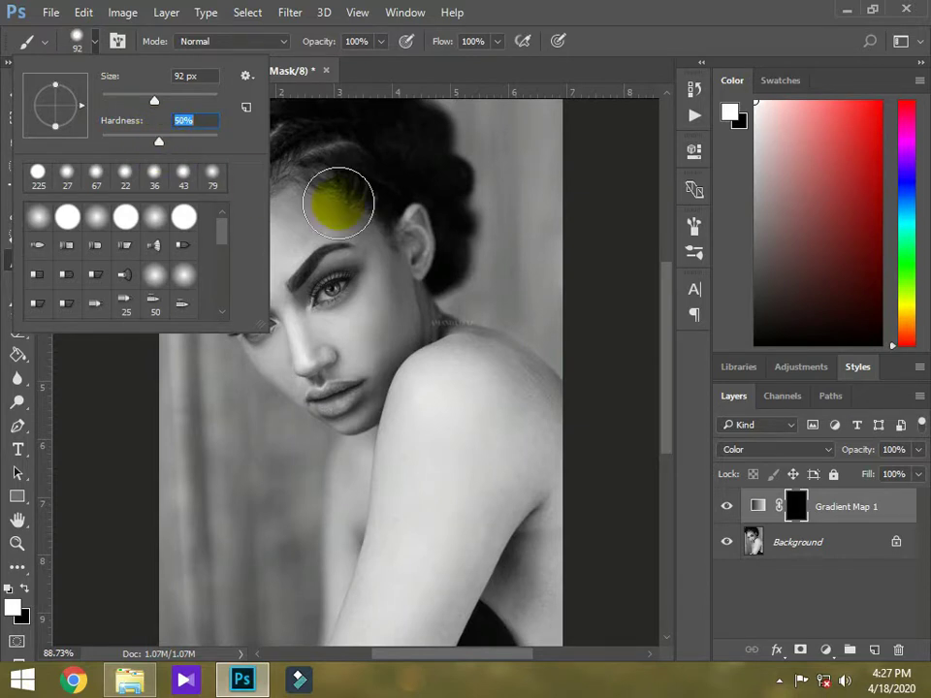
Step: Reduce the brush to about 38 px and paint white on the gradient map mask over the forehead up to the hairline
mouse_move(347, 267)
mouse_down()
mouse_move(347, 276)
mouse_move(326, 262)
mouse_up()
scroll(258, 215, up, 2)
scroll(258, 215, up, 3)
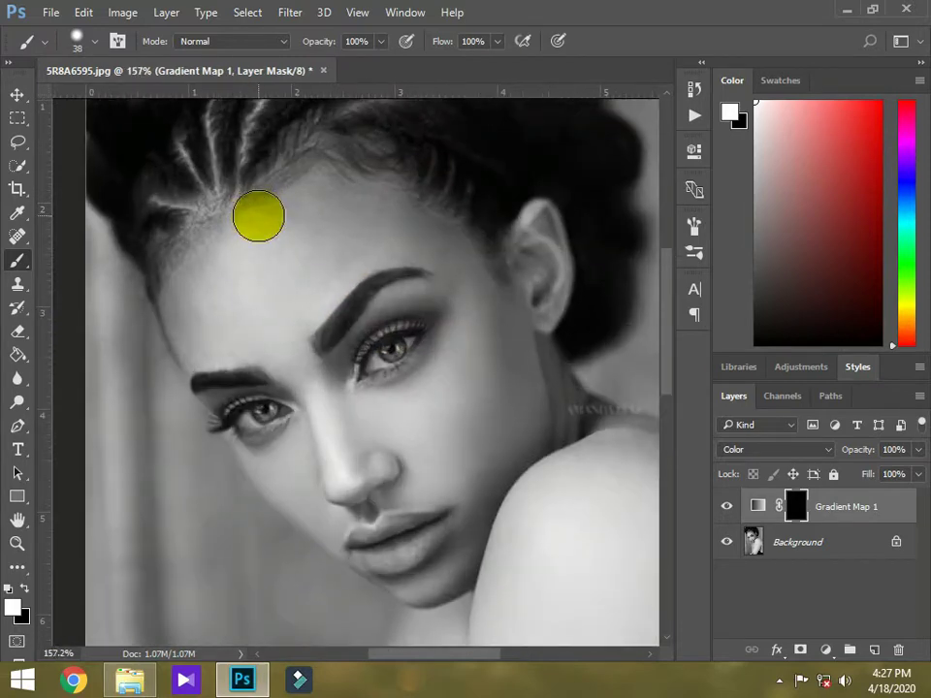
scroll(326, 260, up, 2)
mouse_move(215, 259)
mouse_down()
mouse_move(245, 250)
mouse_move(223, 246)
mouse_move(273, 245)
mouse_move(285, 230)
mouse_move(247, 239)
mouse_move(279, 258)
mouse_move(330, 254)
mouse_move(281, 309)
mouse_move(269, 396)
mouse_up()
mouse_move(286, 288)
mouse_down()
mouse_move(304, 43)
mouse_move(313, 216)
mouse_move(227, 264)
mouse_move(234, 253)
mouse_move(219, 251)
mouse_move(289, 216)
mouse_move(291, 229)
mouse_move(356, 166)
mouse_move(344, 166)
mouse_move(361, 193)
mouse_move(205, 309)
mouse_move(199, 281)
mouse_move(229, 297)
mouse_move(460, 228)
mouse_move(548, 351)
mouse_up()
scroll(432, 215, up, 3)
scroll(431, 215, up, 2)
Step: Paint the mask white over the nose, cheek, neck, shoulder, back and arm, resizing the brush to suit each area
alt+right_click(249, 250)
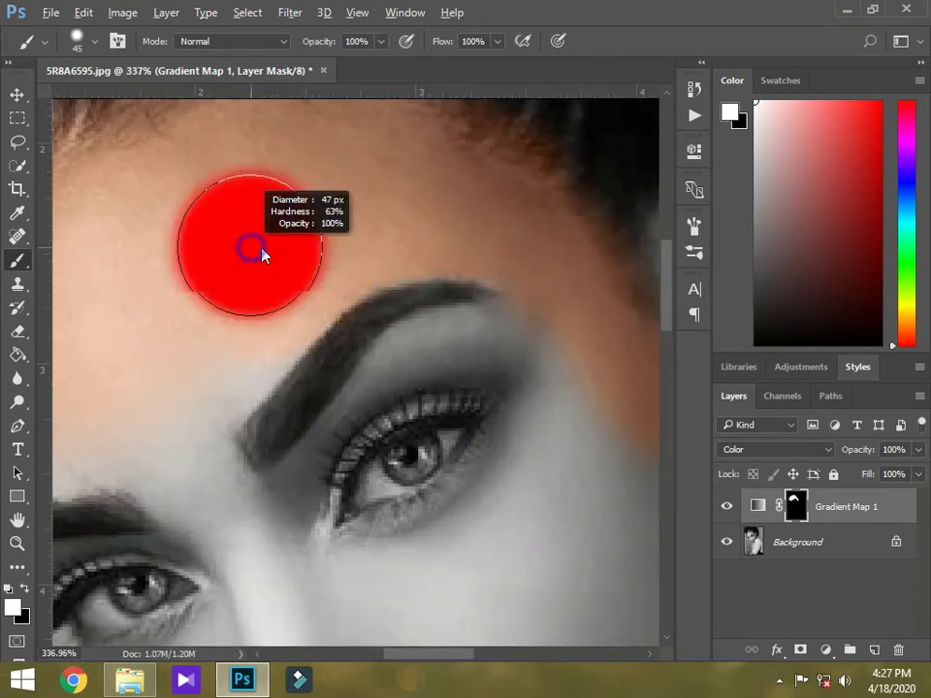
key(bracketright)
scroll(291, 519, down, 3)
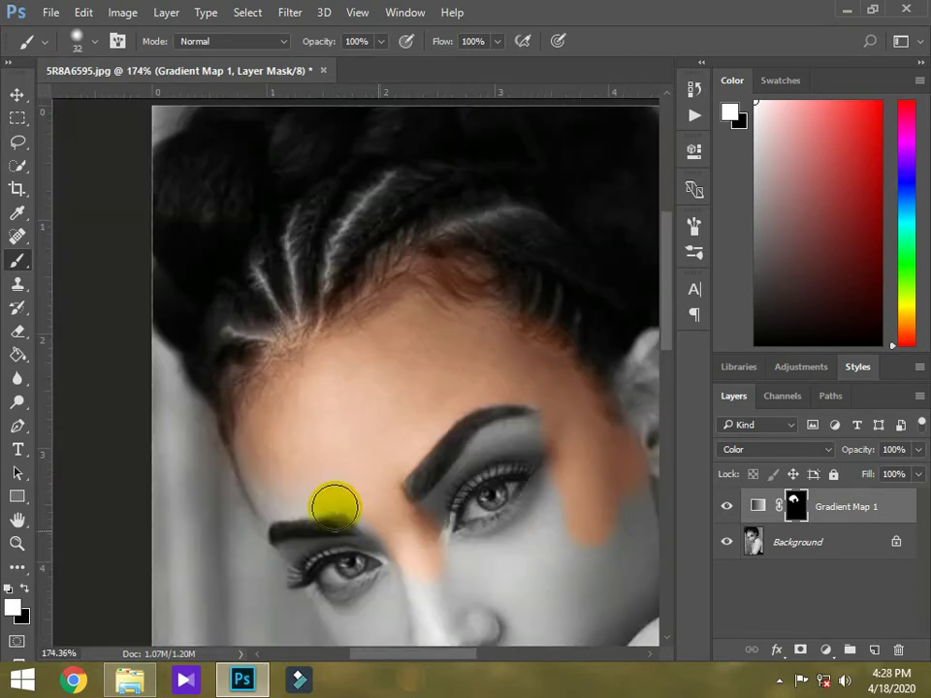
drag(571, 537, 460, 609)
scroll(469, 582, down, 4)
scroll(530, 543, up, 4)
mouse_move(499, 264)
mouse_down()
mouse_move(414, 260)
mouse_move(447, 298)
mouse_up()
scroll(447, 298, up, 2)
scroll(530, 500, down, 5)
mouse_move(480, 399)
mouse_down()
mouse_move(531, 500)
mouse_move(446, 492)
mouse_move(525, 570)
mouse_move(474, 364)
mouse_move(406, 485)
mouse_move(411, 553)
mouse_move(364, 609)
mouse_up()
scroll(352, 504, up, 3)
alt+right_click(339, 478)
scroll(334, 615, down, 4)
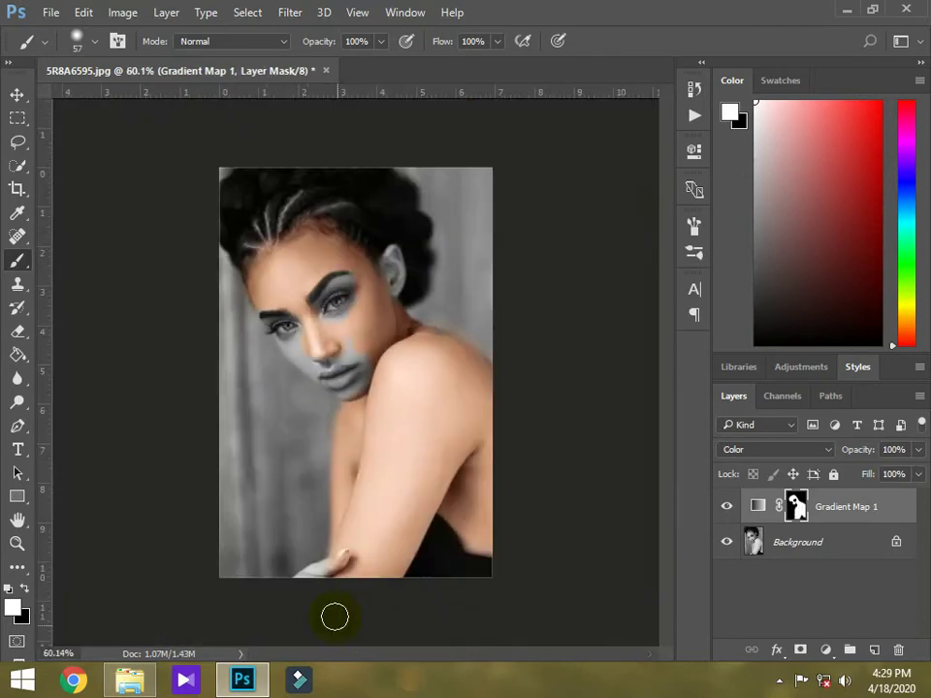
Step: Paint the mask white over the ear, shrinking the 43 px brush for the ear's upper tip
scroll(287, 488, up, 4)
scroll(387, 271, down, 2)
scroll(396, 218, up, 6)
drag(390, 284, 427, 218)
right_click(406, 308)
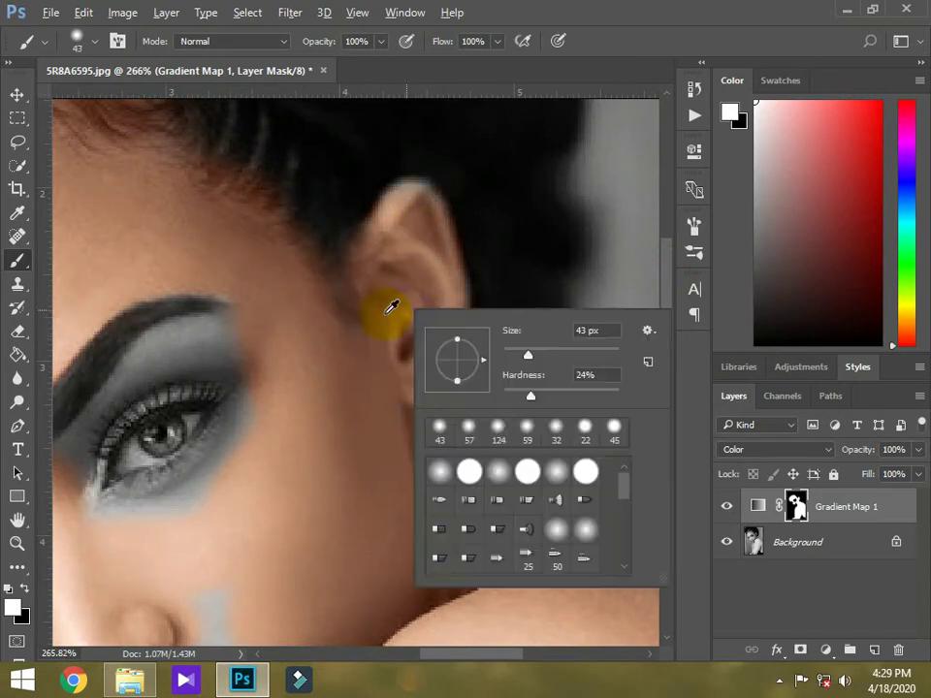
drag(527, 355, 516, 355)
click(412, 209)
Step: Paint the mask white with a brush of about 20 px around the eye nearest the ear, sparing the eyeball and eyebrow
scroll(235, 444, up, 3)
drag(543, 653, 525, 654)
right_click(346, 465)
right_click(238, 465)
click(380, 373)
mouse_move(351, 429)
mouse_down()
mouse_move(326, 427)
mouse_move(349, 543)
mouse_up()
scroll(324, 432, up, 2)
mouse_move(310, 316)
mouse_down()
mouse_move(245, 305)
mouse_move(160, 209)
mouse_up()
scroll(305, 370, left, 2)
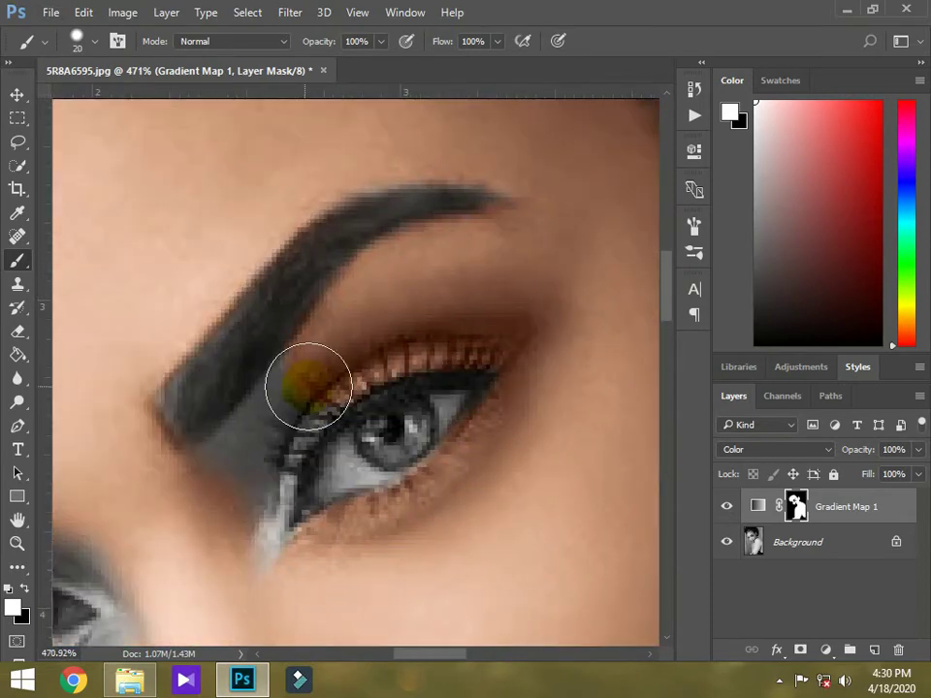
scroll(475, 324, down, 3)
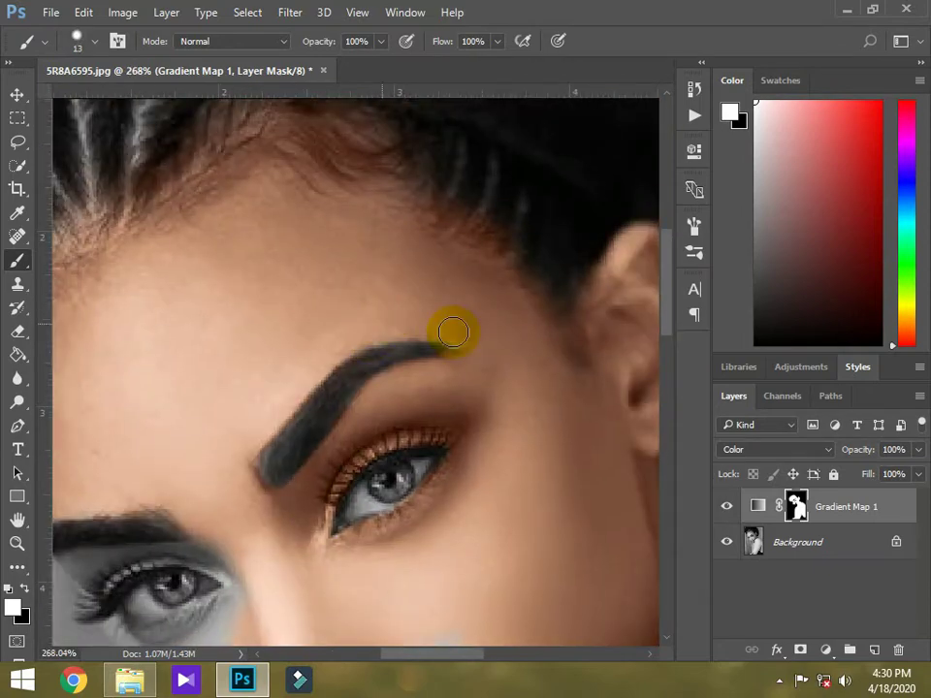
Step: Paint the mask white around the other eye, the remaining lower face and the hand, leaving the eyes, eyebrows and lips unpainted
scroll(142, 394, down, 2)
scroll(141, 394, up, 2)
mouse_move(258, 438)
mouse_down()
mouse_move(202, 481)
mouse_move(280, 575)
mouse_up()
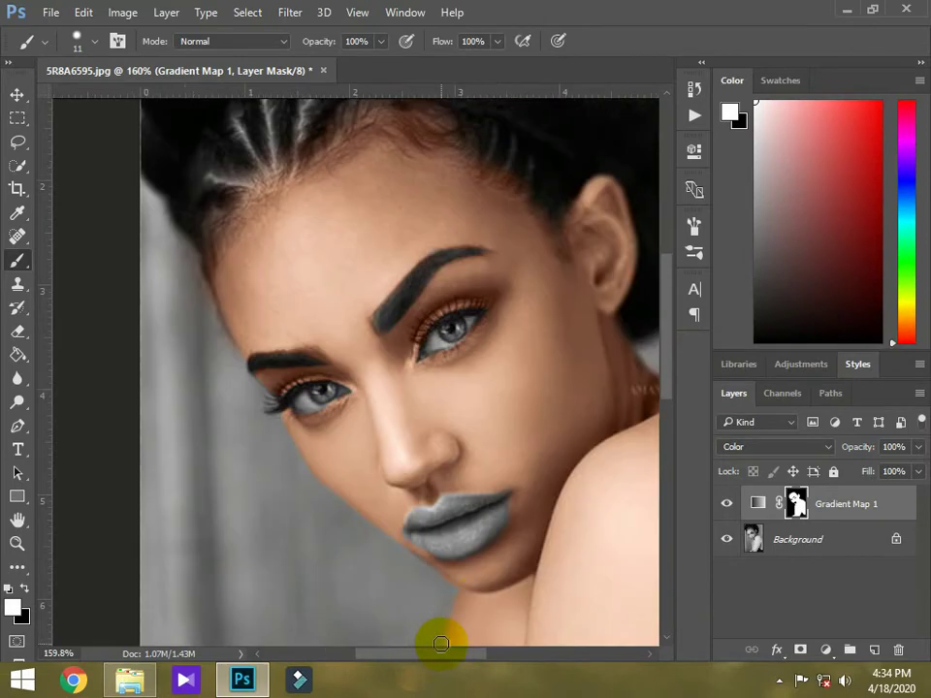
scroll(453, 580, down, 2)
drag(666, 313, 681, 446)
drag(476, 655, 540, 666)
scroll(408, 372, down, 3)
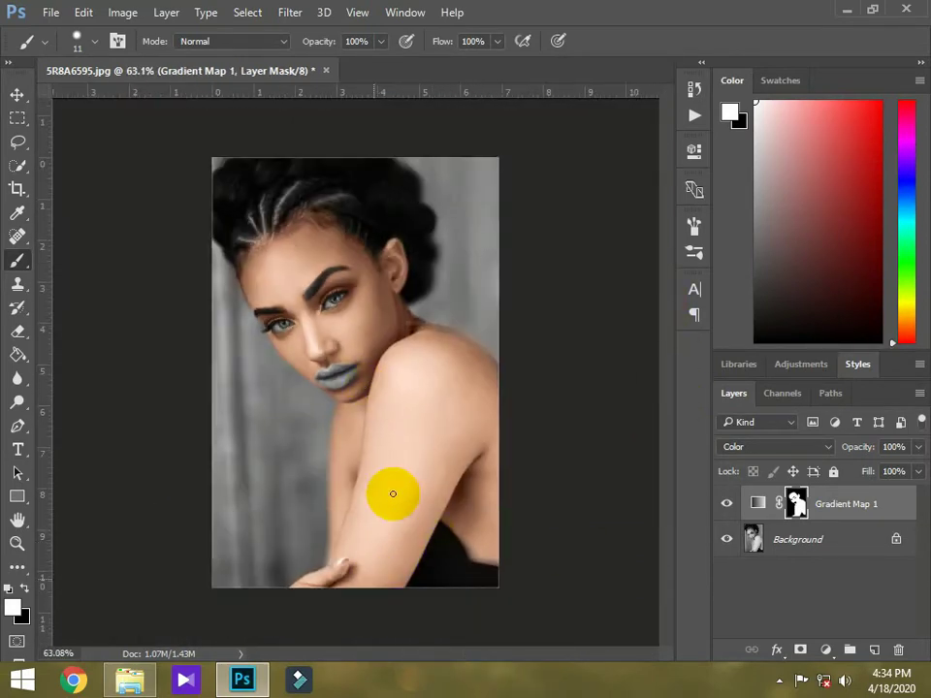
Step: Add a Color Balance adjustment layer with midtones at -34 on cyan–red and slightly above +57 on yellow–blue
click(825, 650)
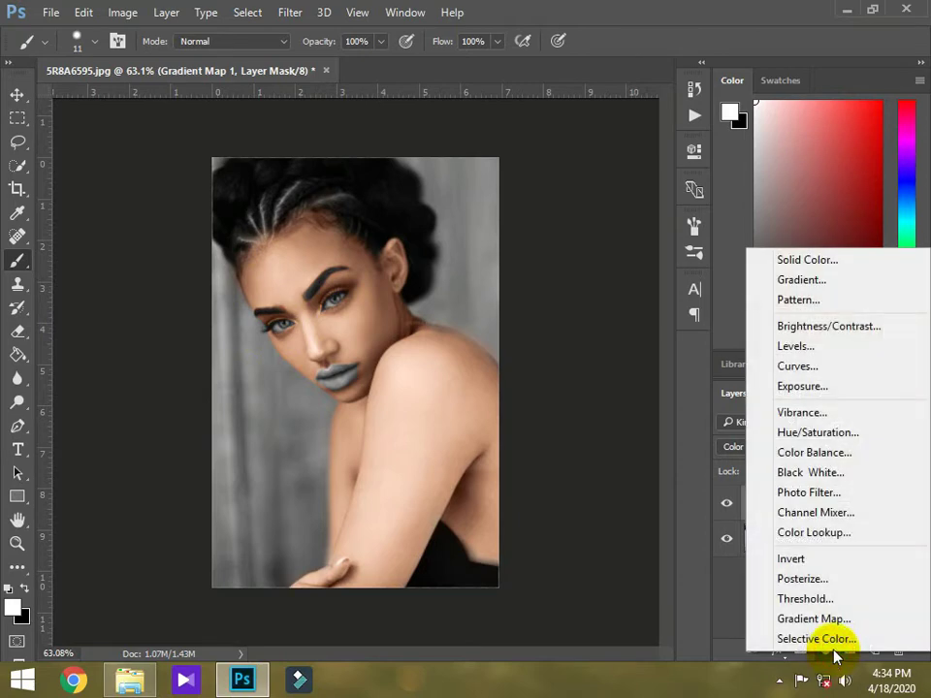
click(829, 452)
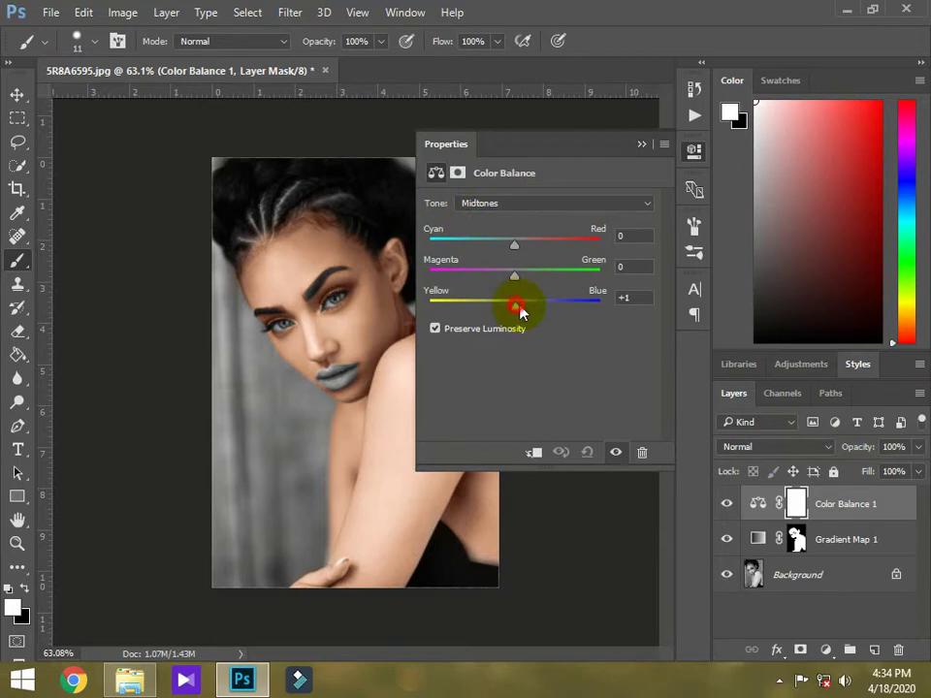
drag(546, 311, 561, 313)
scroll(313, 315, up, 3)
scroll(313, 315, up, 6)
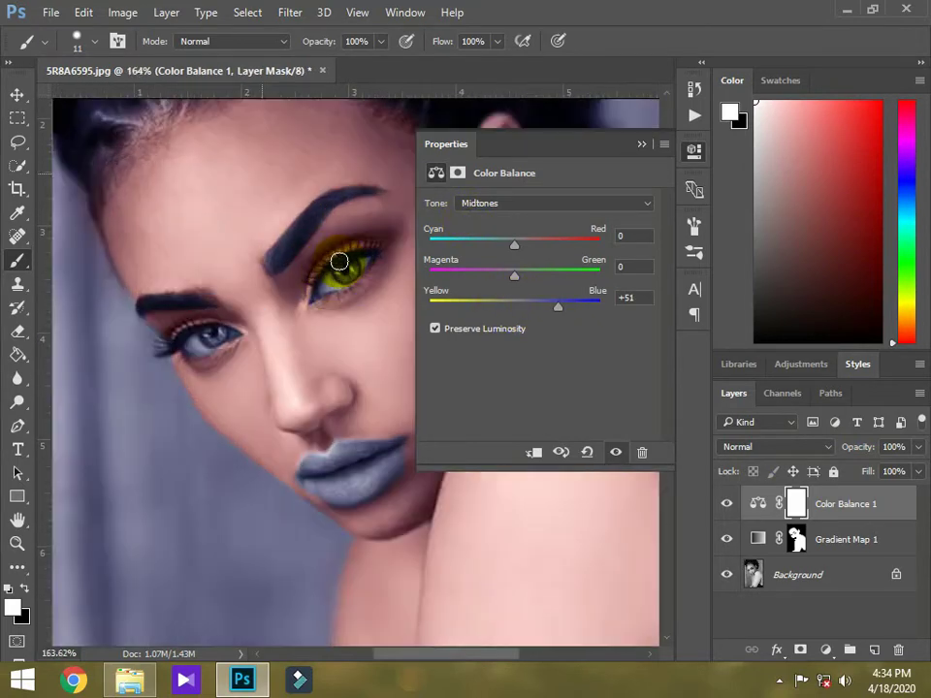
drag(516, 247, 485, 251)
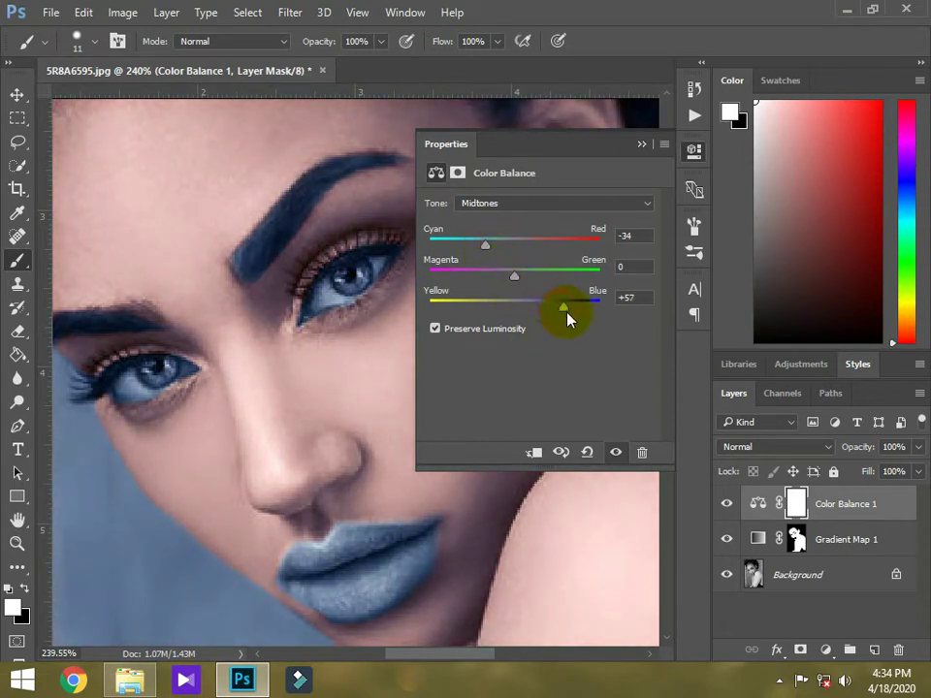
drag(568, 319, 572, 320)
click(695, 153)
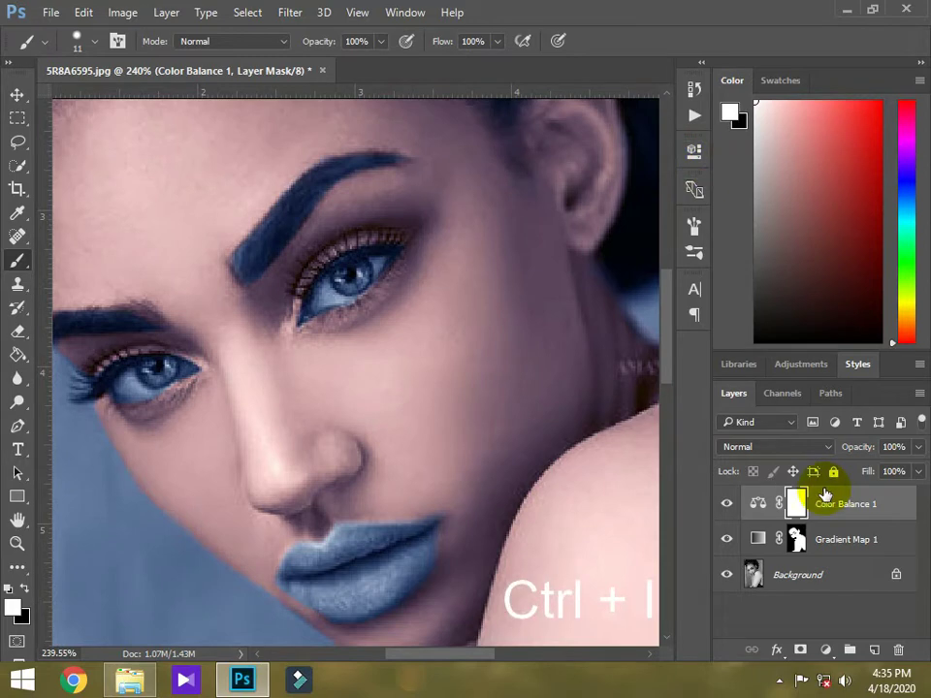
Step: Invert the Color Balance mask to black and paint white over the iris of the eye nearest the ear
key(ctrl+i)
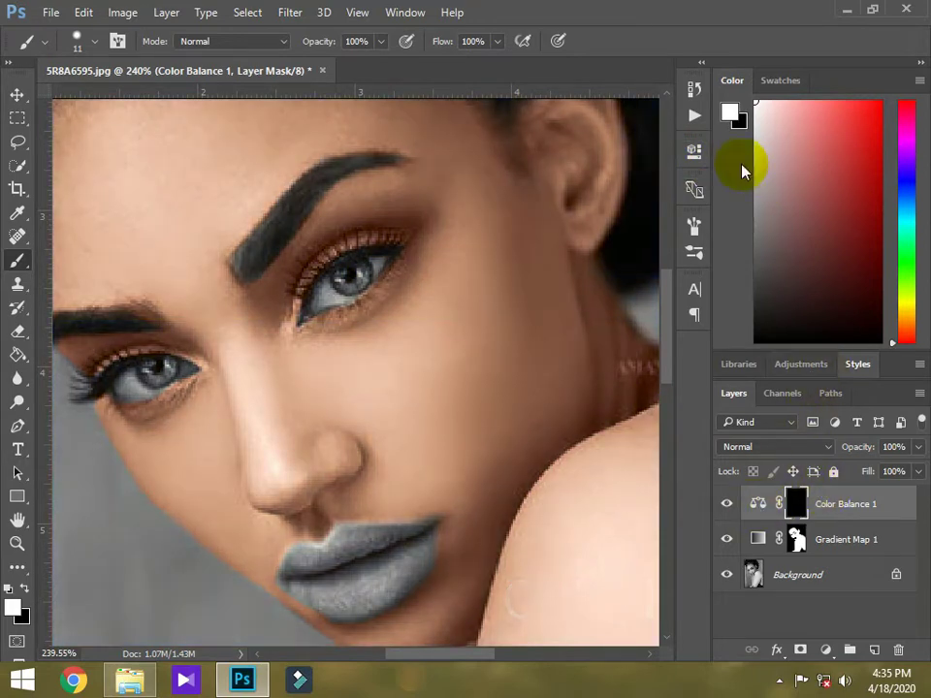
scroll(351, 276, up, 3)
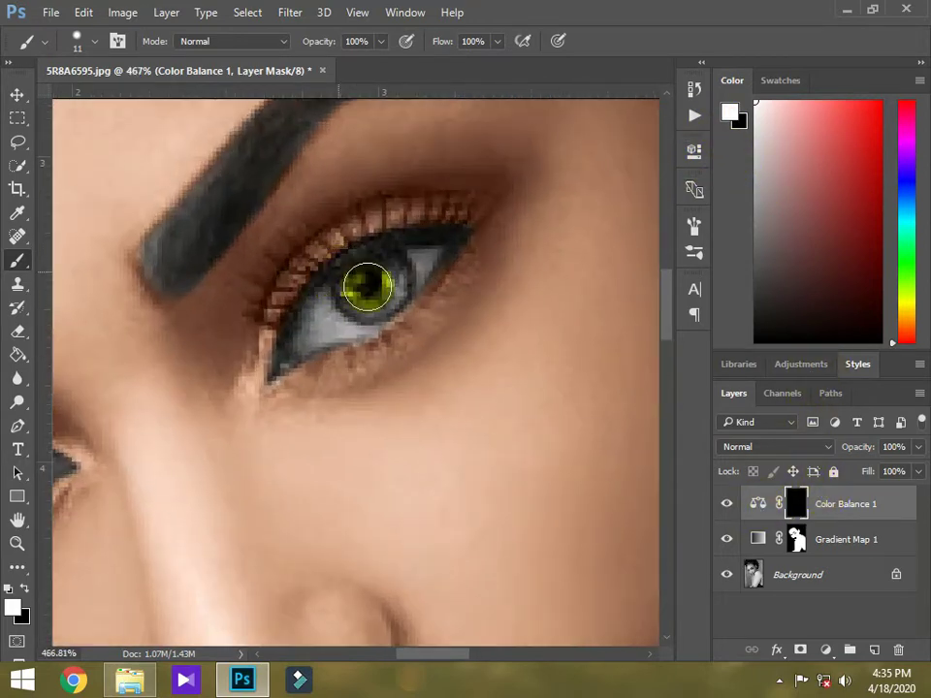
mouse_move(366, 289)
mouse_down()
mouse_move(411, 282)
mouse_move(381, 276)
mouse_up()
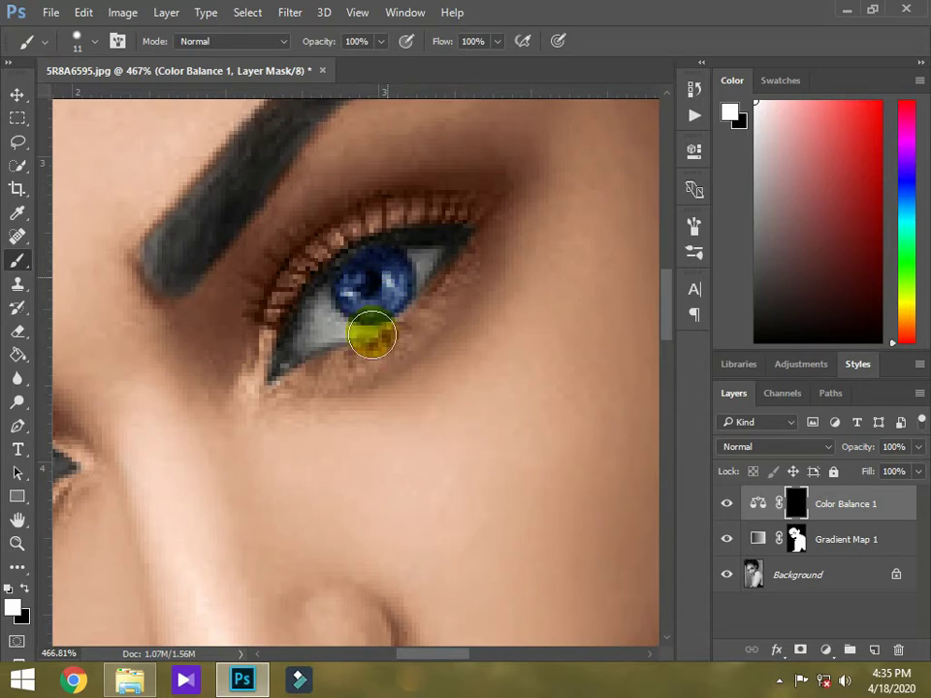
scroll(265, 406, down, 4)
scroll(156, 427, up, 3)
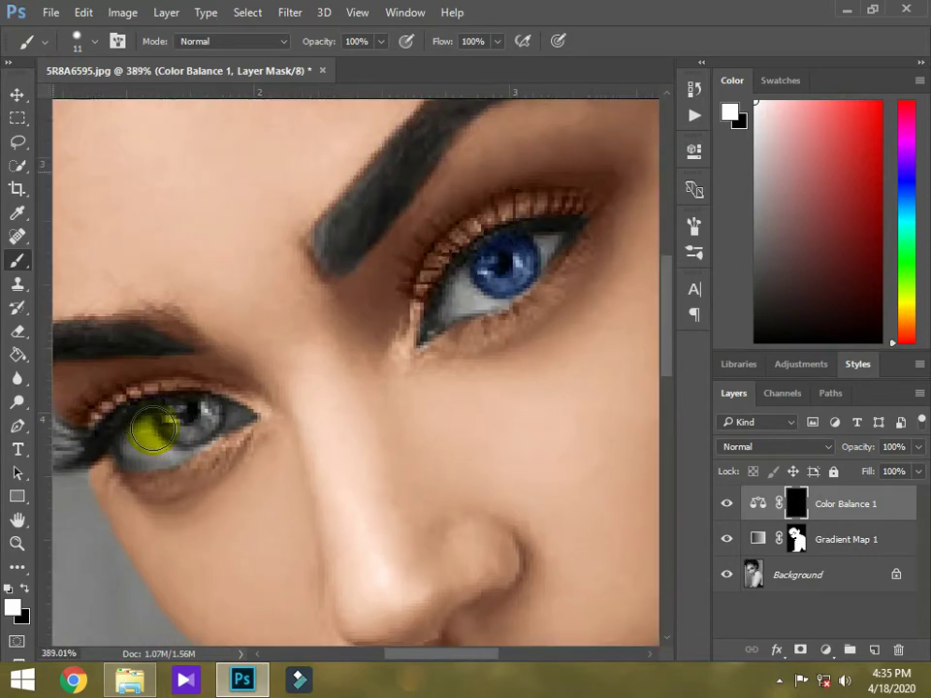
mouse_move(182, 422)
mouse_down()
mouse_move(176, 413)
mouse_move(184, 421)
mouse_up()
click(84, 12)
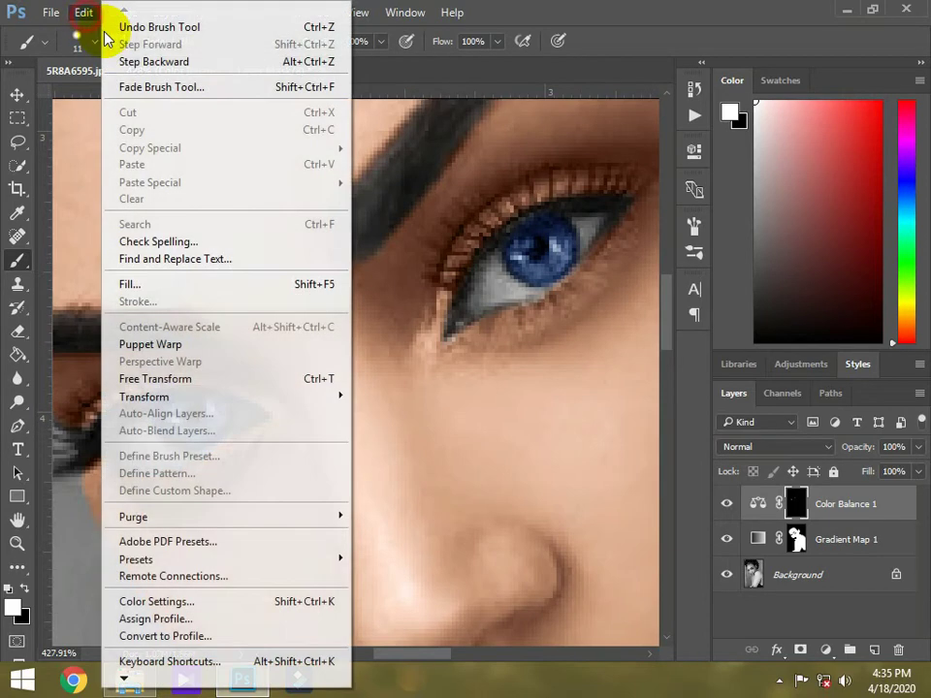
click(136, 59)
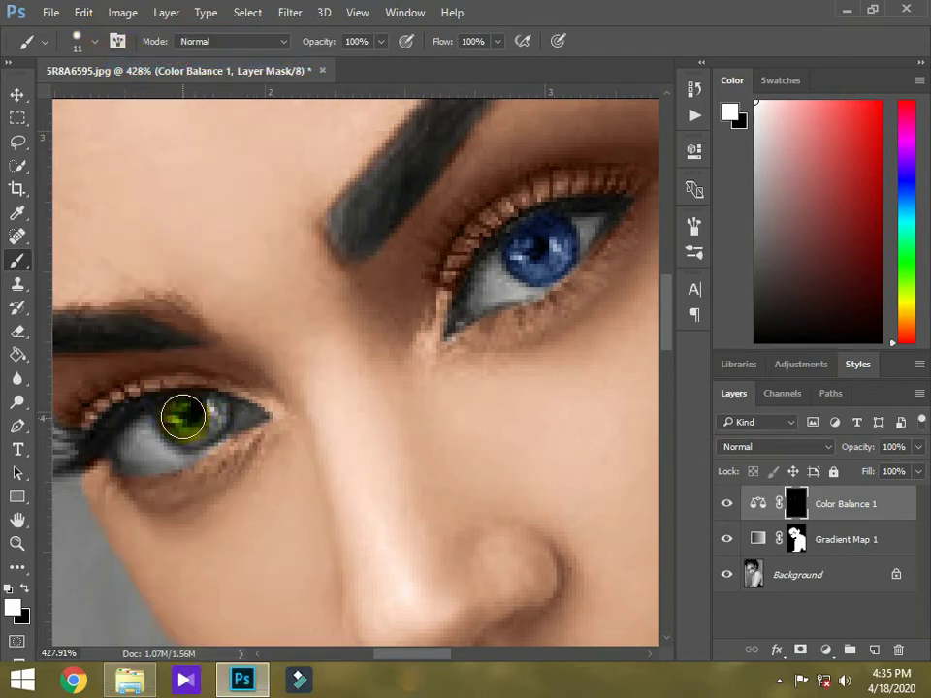
Step: Paint the other iris white on the Color Balance mask, and clean up the area below that eye with black
mouse_move(184, 426)
mouse_down()
mouse_move(205, 433)
mouse_move(216, 414)
mouse_up()
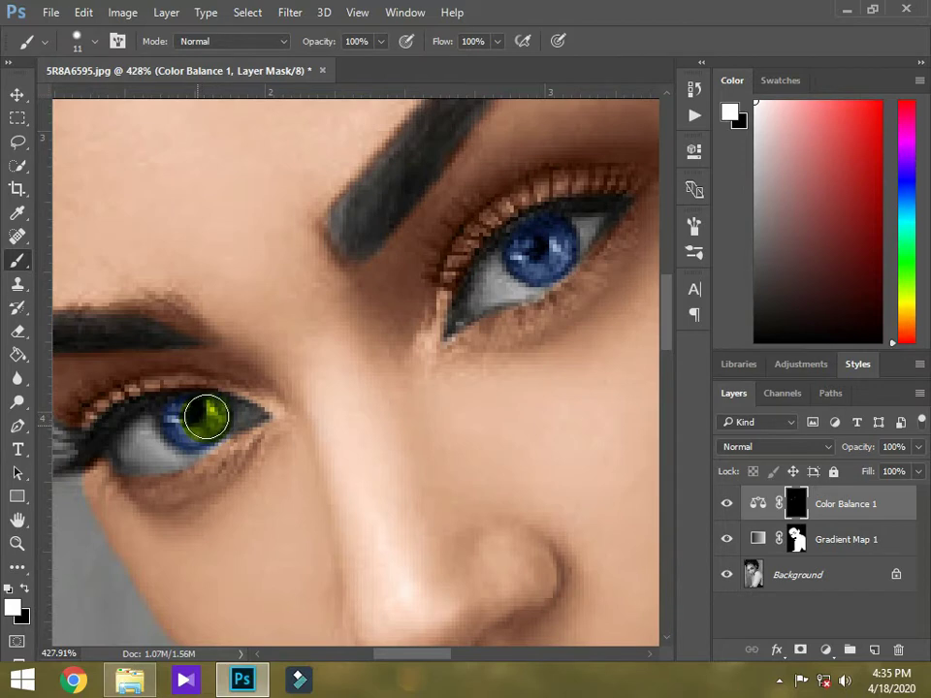
click(729, 113)
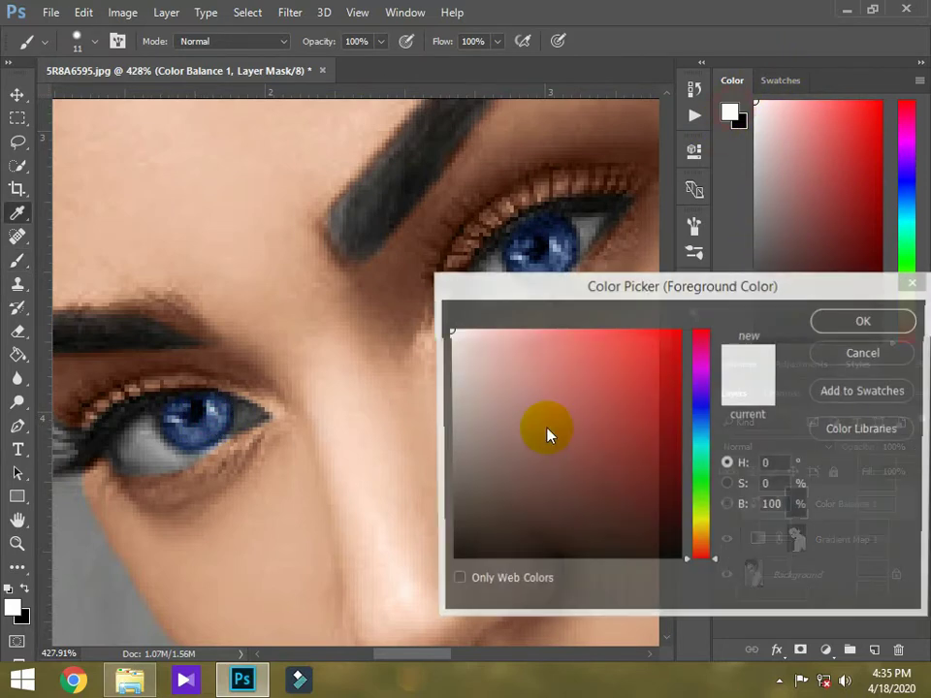
click(528, 495)
click(864, 320)
mouse_move(250, 462)
mouse_down()
mouse_move(229, 467)
mouse_move(235, 457)
mouse_move(207, 473)
mouse_up()
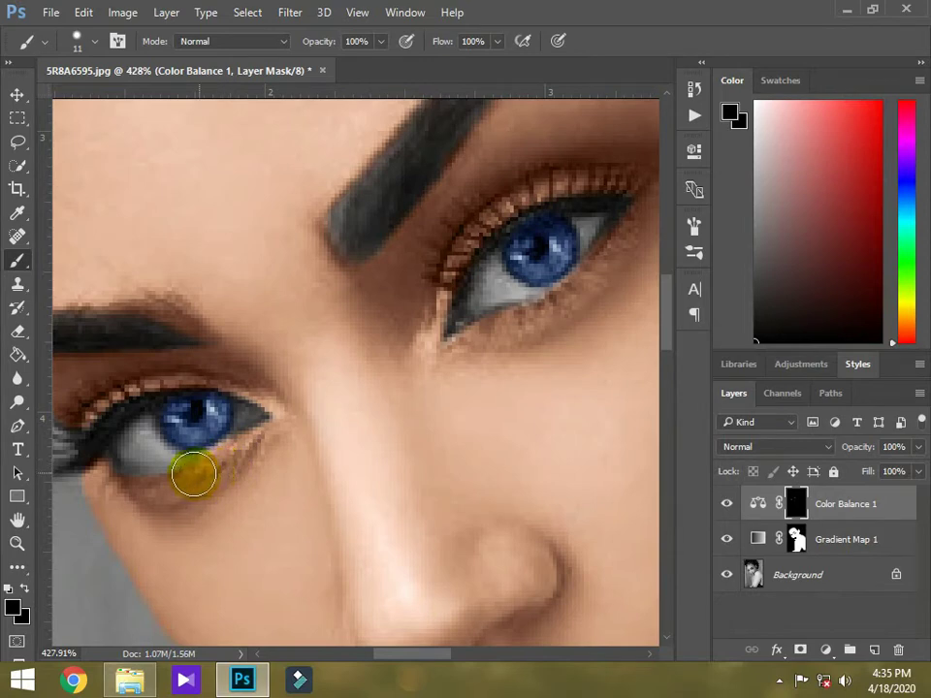
Step: Set the foreground color to white
click(733, 119)
drag(501, 360, 356, 309)
click(869, 319)
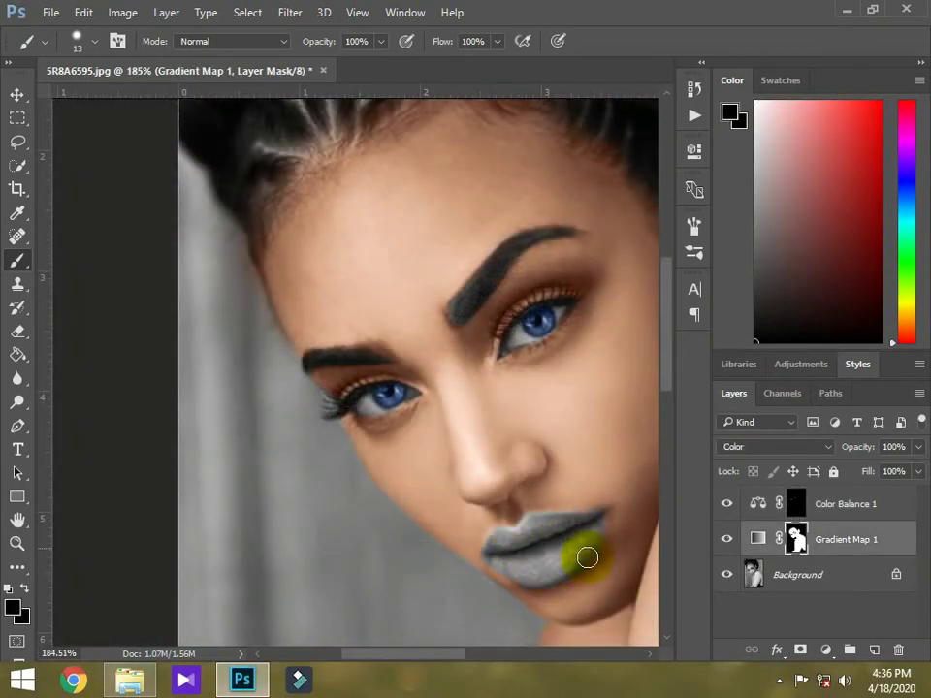
Step: Add a second Color Balance adjustment layer above the first with midtones at +36 on cyan–red and -55 on magenta–green
click(881, 506)
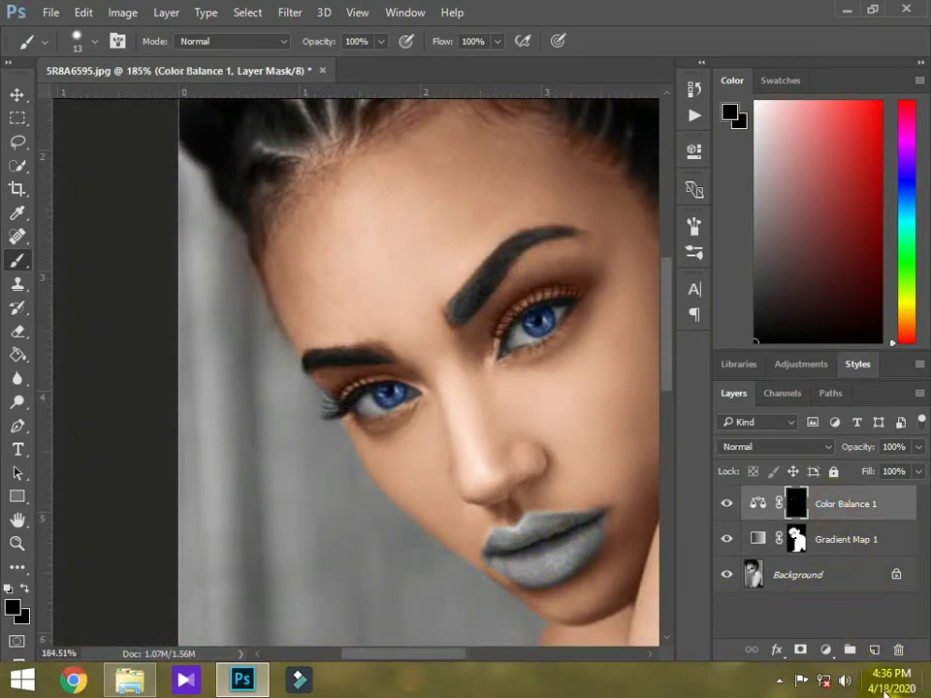
click(826, 650)
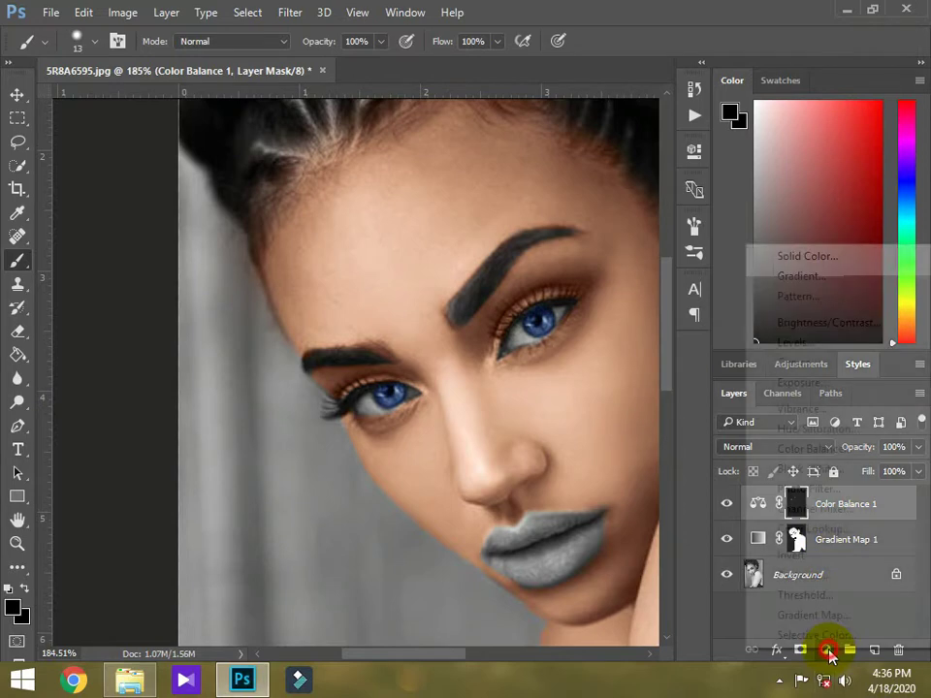
click(820, 449)
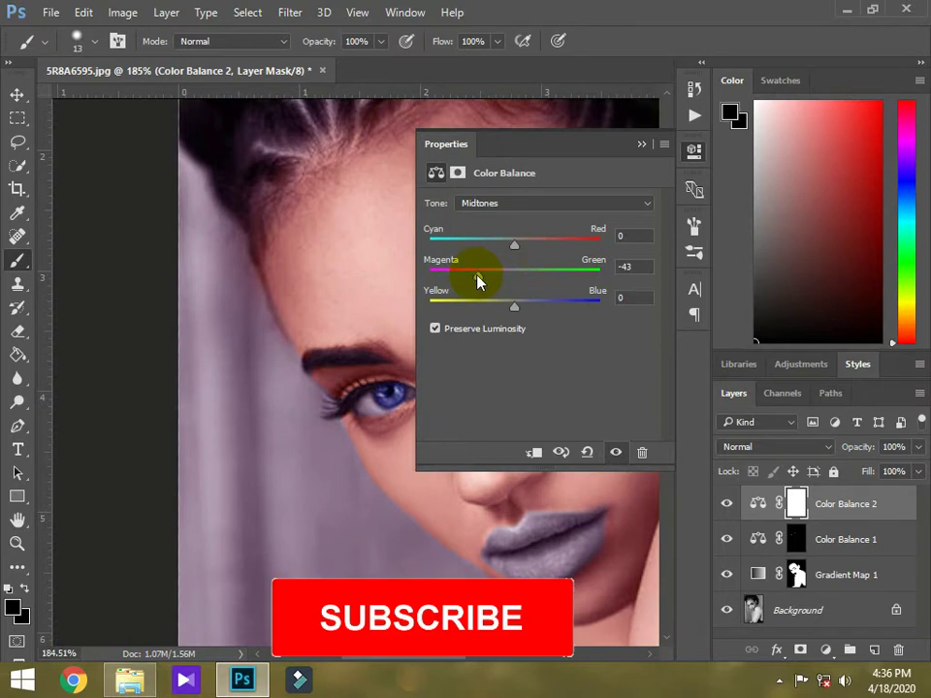
drag(470, 280, 468, 281)
drag(514, 244, 543, 245)
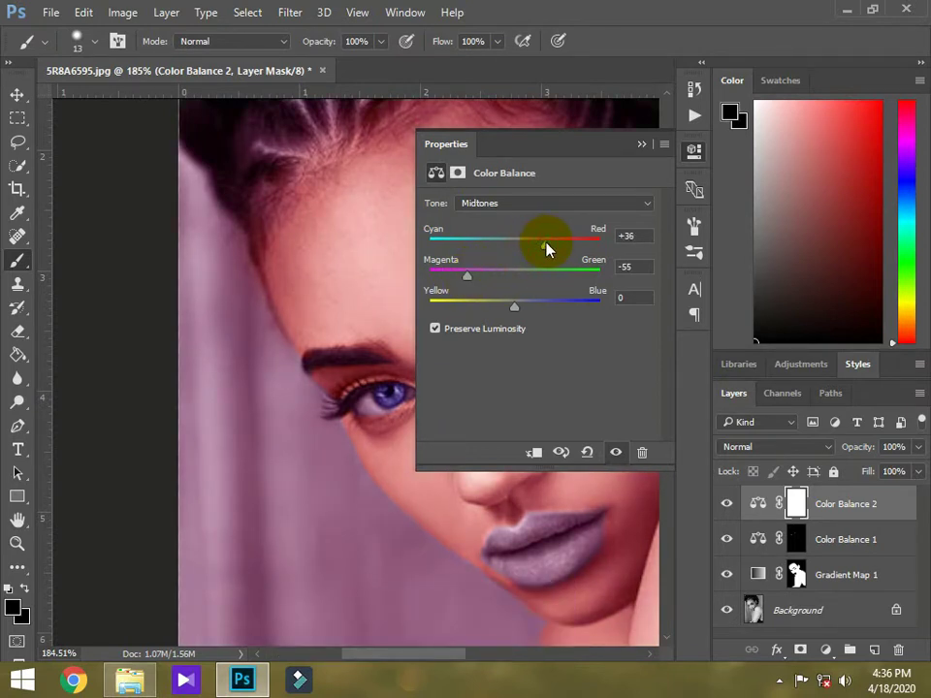
click(692, 149)
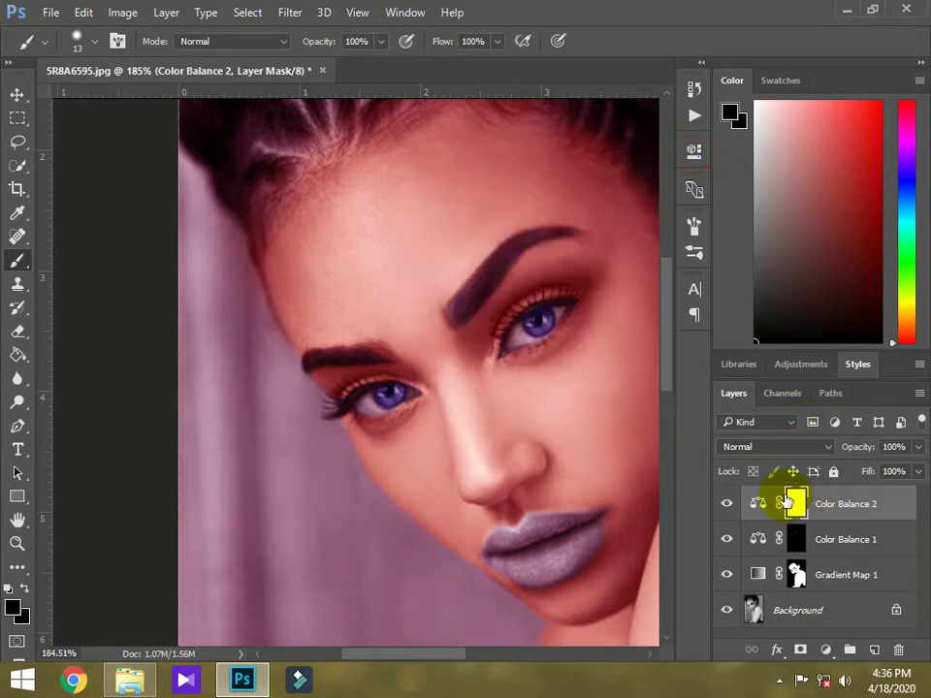
Step: Invert the second Color Balance mask to black and paint white over the lips
scroll(574, 495, up, 4)
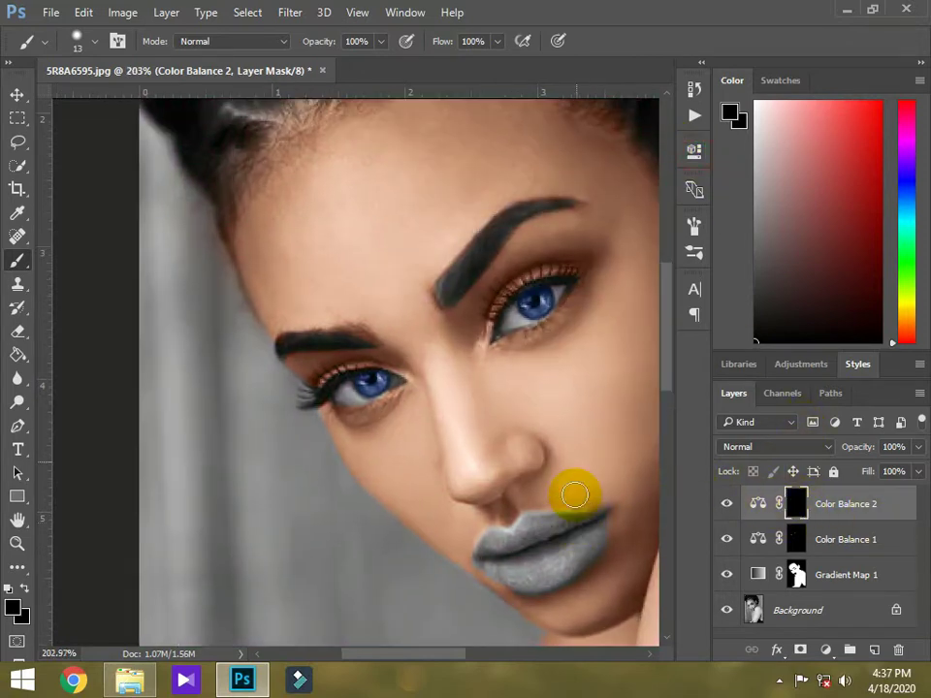
click(729, 115)
drag(561, 465, 333, 233)
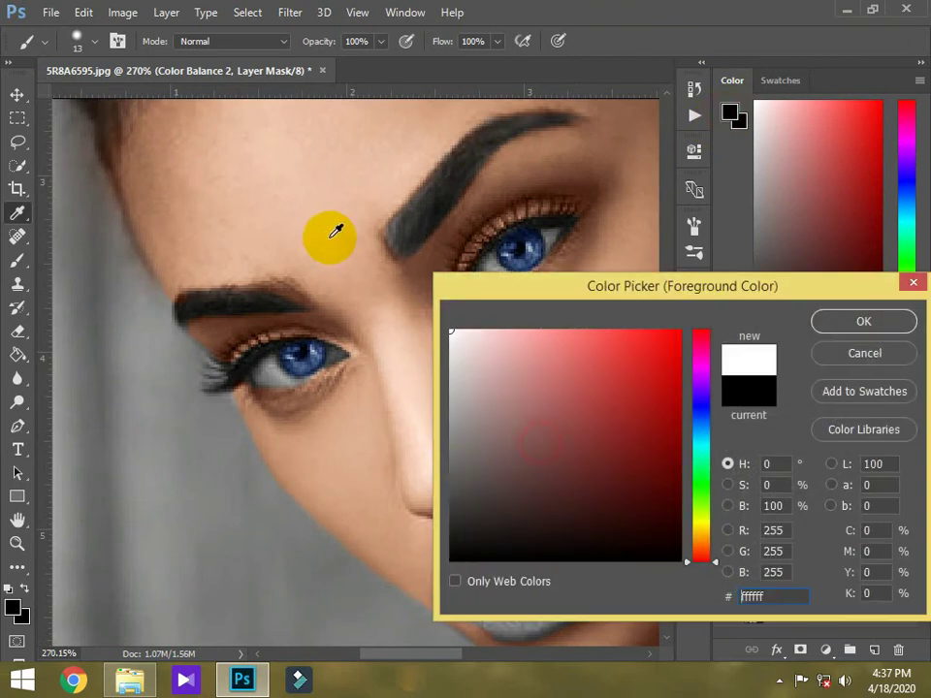
click(897, 324)
scroll(669, 383, down, 2)
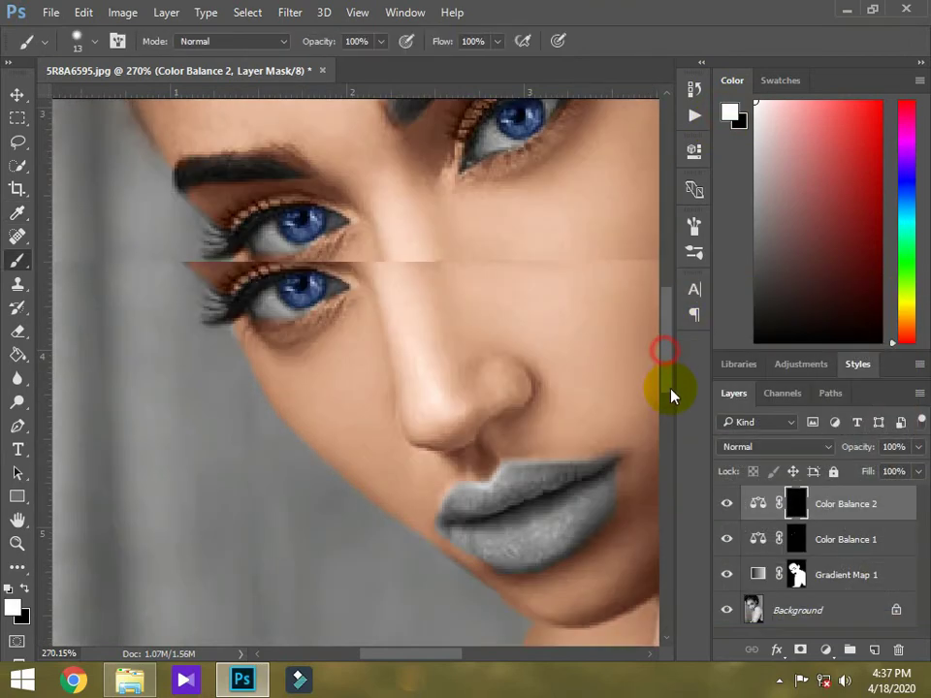
scroll(566, 366, up, 3)
mouse_move(482, 354)
mouse_down()
mouse_move(491, 329)
mouse_move(484, 337)
mouse_move(494, 329)
mouse_move(617, 344)
mouse_move(529, 435)
mouse_move(617, 364)
mouse_move(551, 431)
mouse_move(446, 427)
mouse_move(431, 416)
mouse_move(424, 370)
mouse_move(402, 393)
mouse_up()
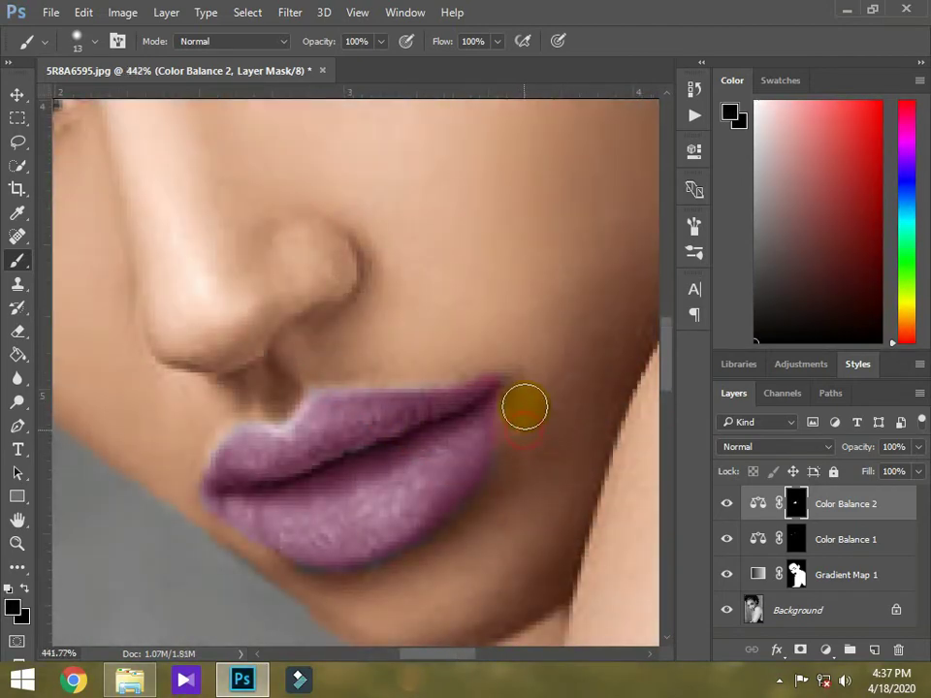
Step: Clean up the skin around the lip edges with black on the second Color Balance mask
mouse_move(497, 349)
mouse_down()
mouse_move(470, 351)
mouse_move(482, 362)
mouse_move(490, 358)
mouse_move(458, 361)
mouse_up()
scroll(533, 417, down, 5)
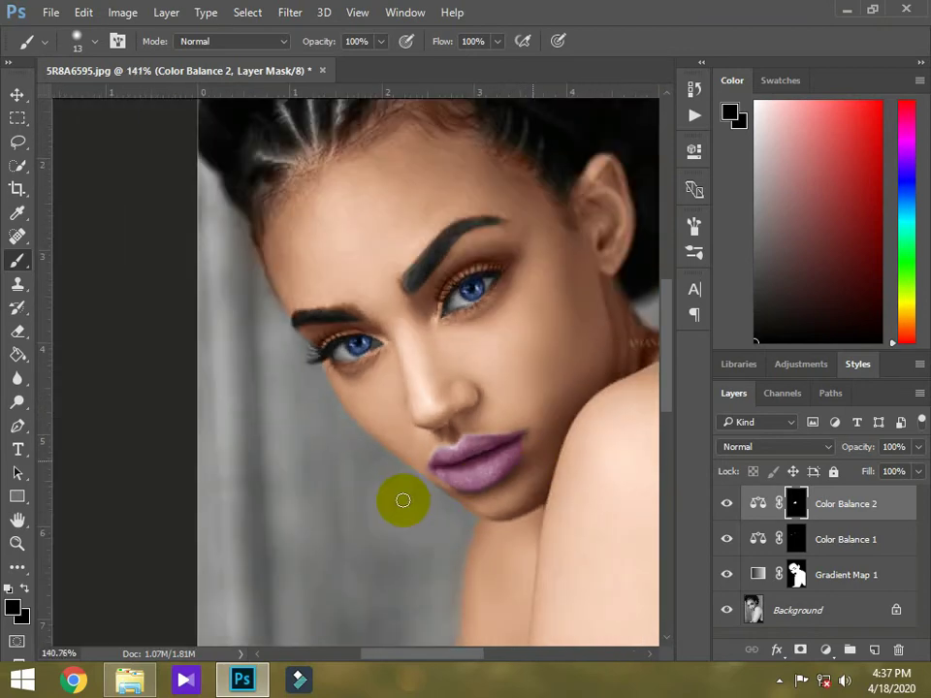
scroll(401, 498, up, 3)
scroll(438, 501, up, 2)
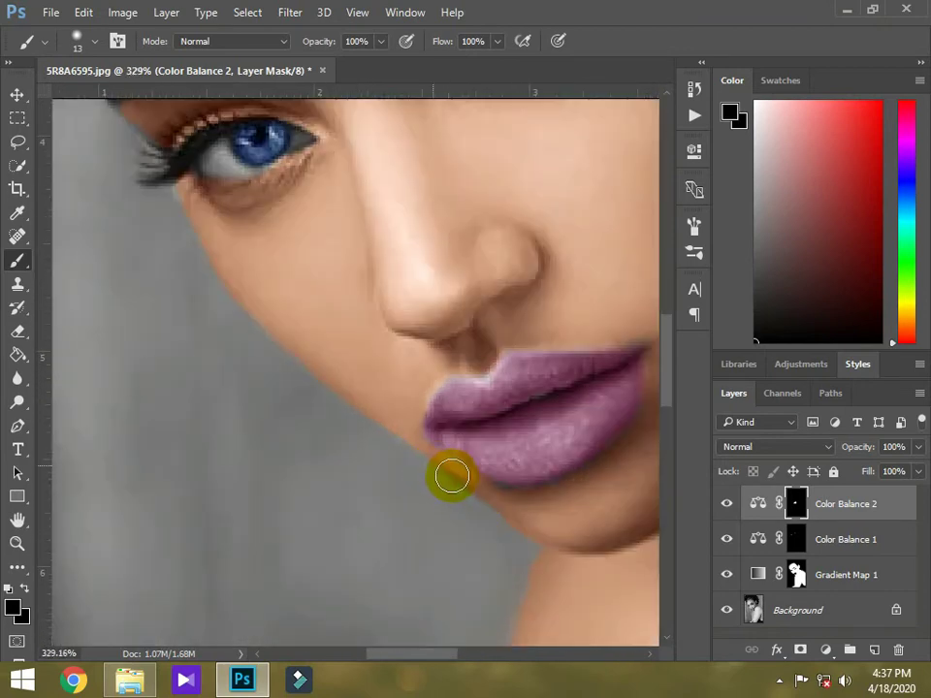
Step: Undo the last brush stroke on the lip mask
click(84, 12)
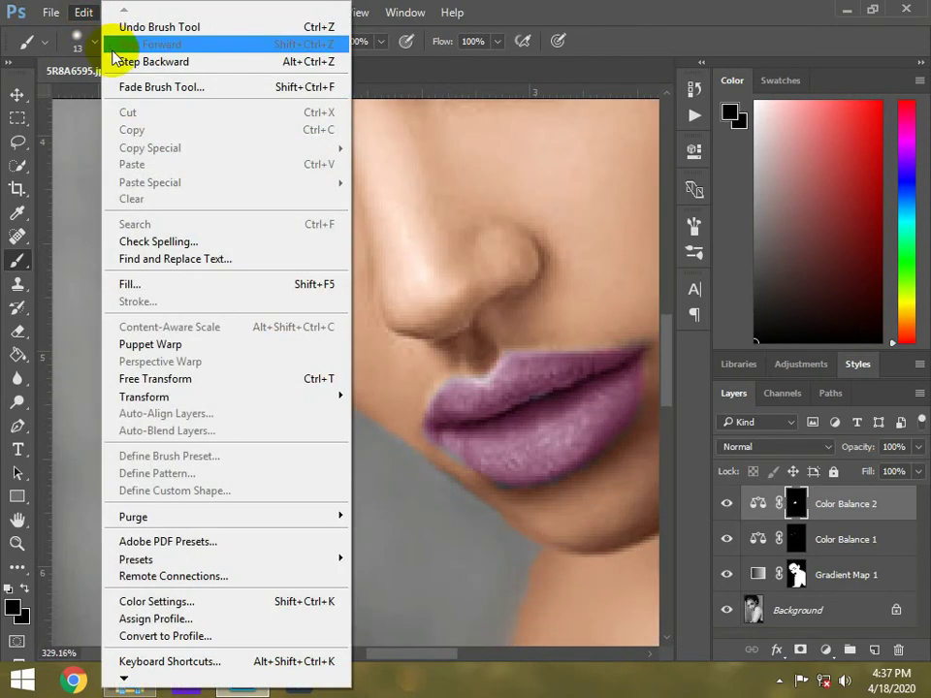
click(112, 55)
scroll(512, 506, down, 2)
scroll(512, 507, down, 7)
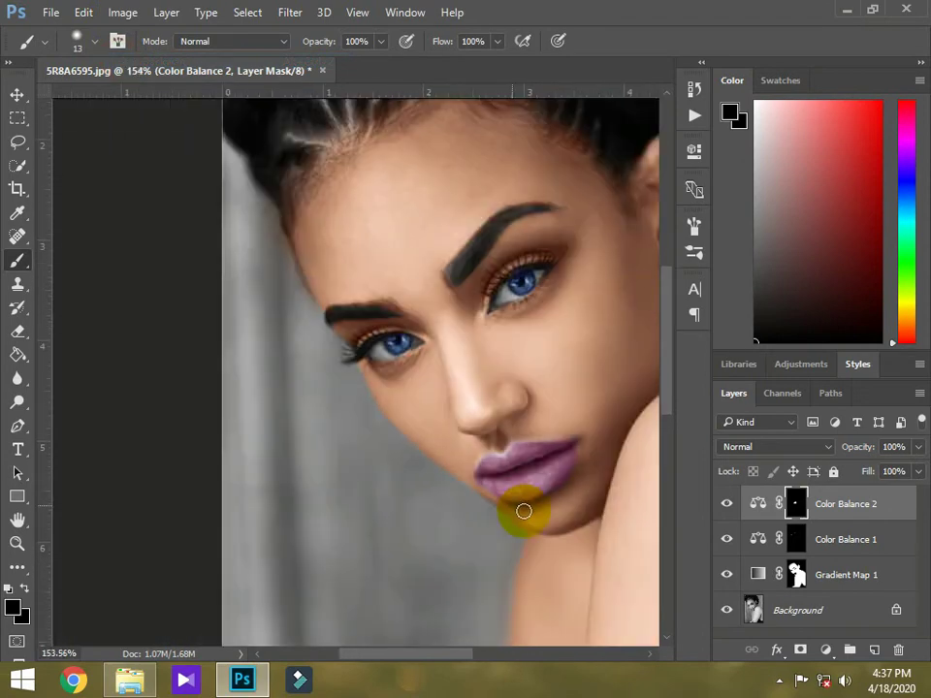
scroll(509, 568, up, 3)
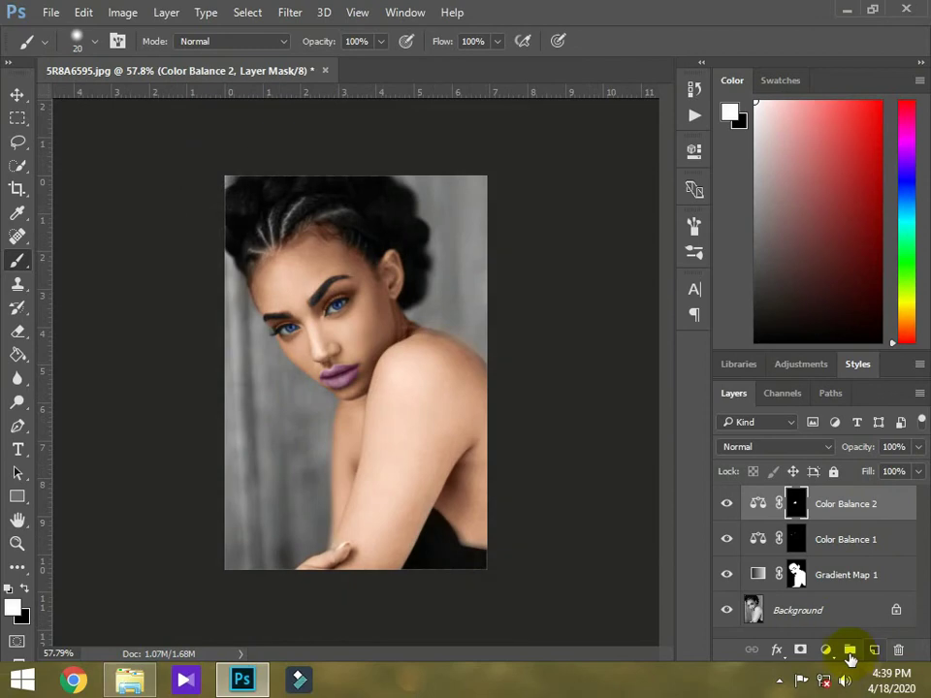
Step: Add a third Color Balance adjustment layer with midtones at -24 on cyan–red and +44 on yellow–blue
click(825, 649)
click(811, 454)
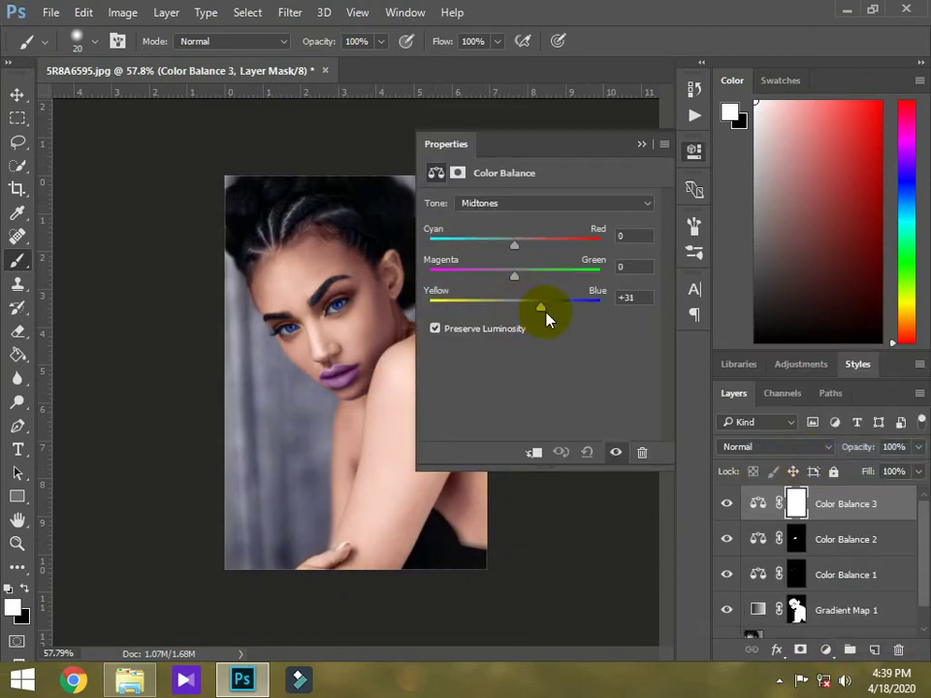
drag(547, 320, 558, 318)
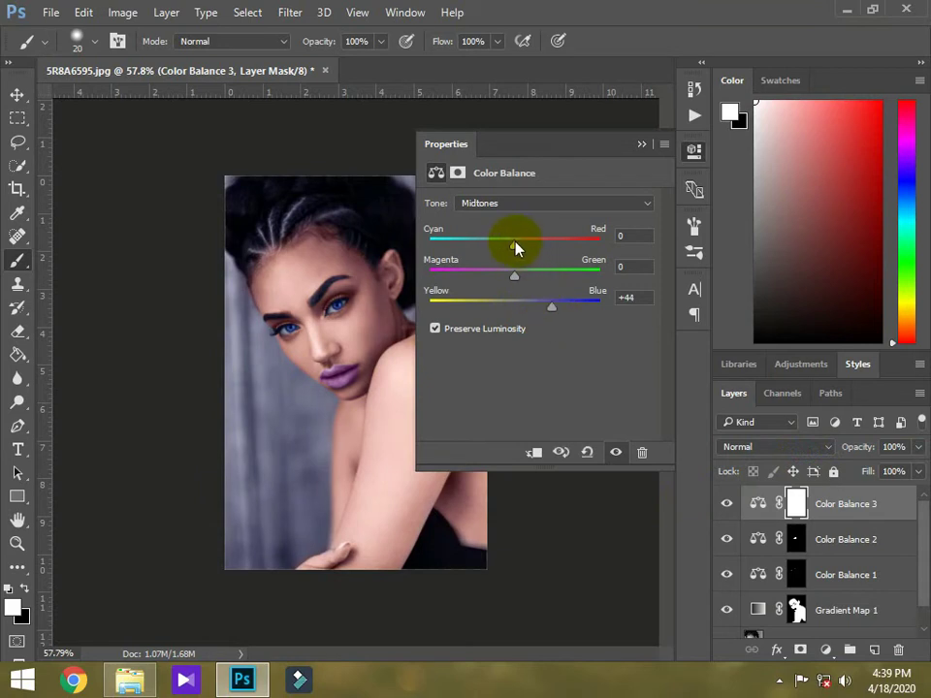
drag(515, 248, 494, 244)
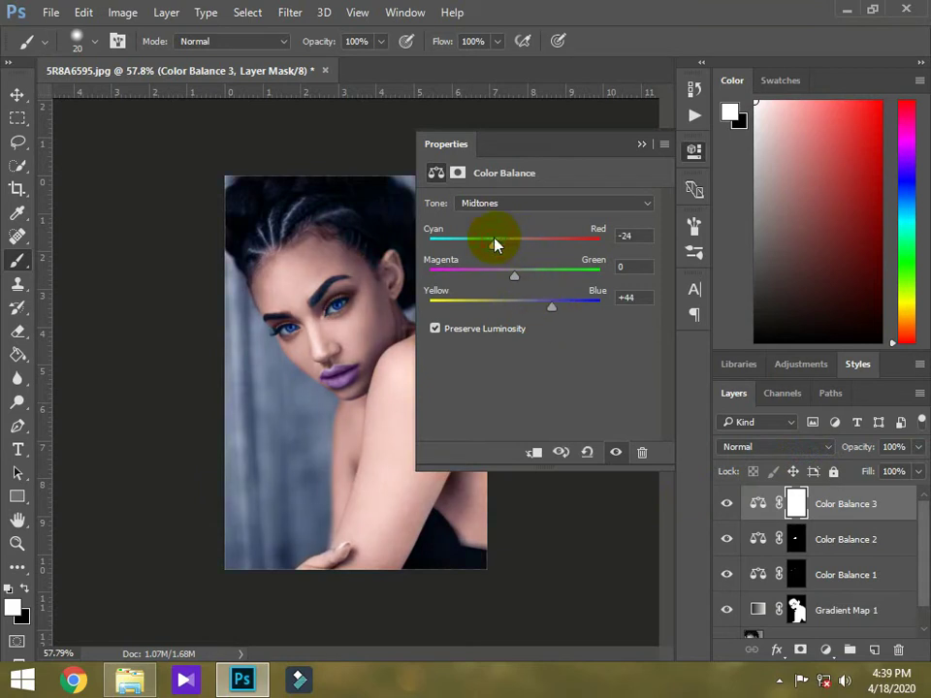
click(694, 150)
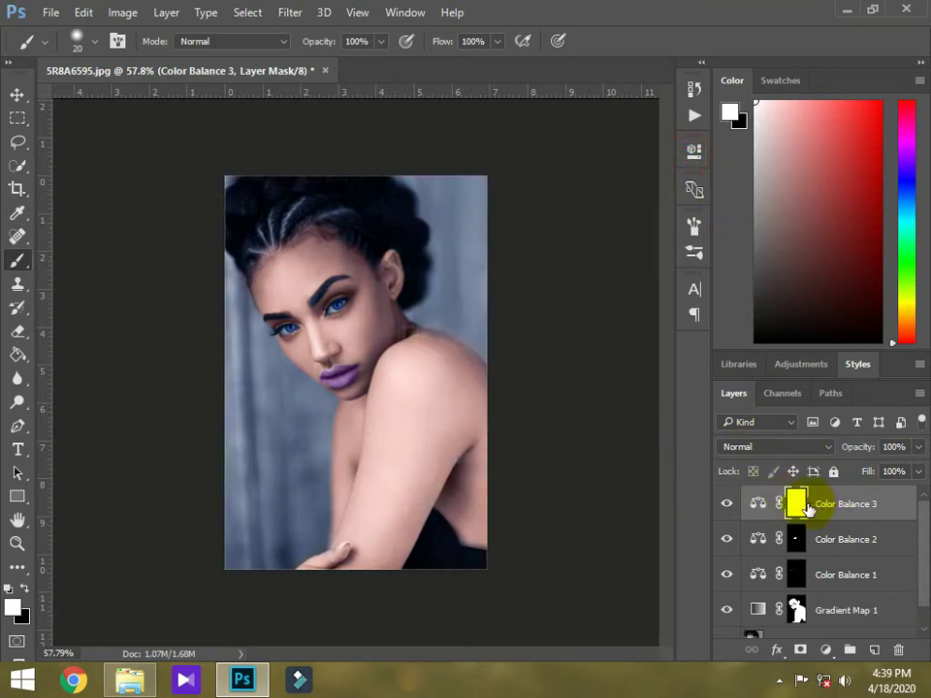
Step: Invert the third Color Balance mask to black and start painting the backdrop behind the hair and shoulder white with a 71 px brush
key(ctrl+i)
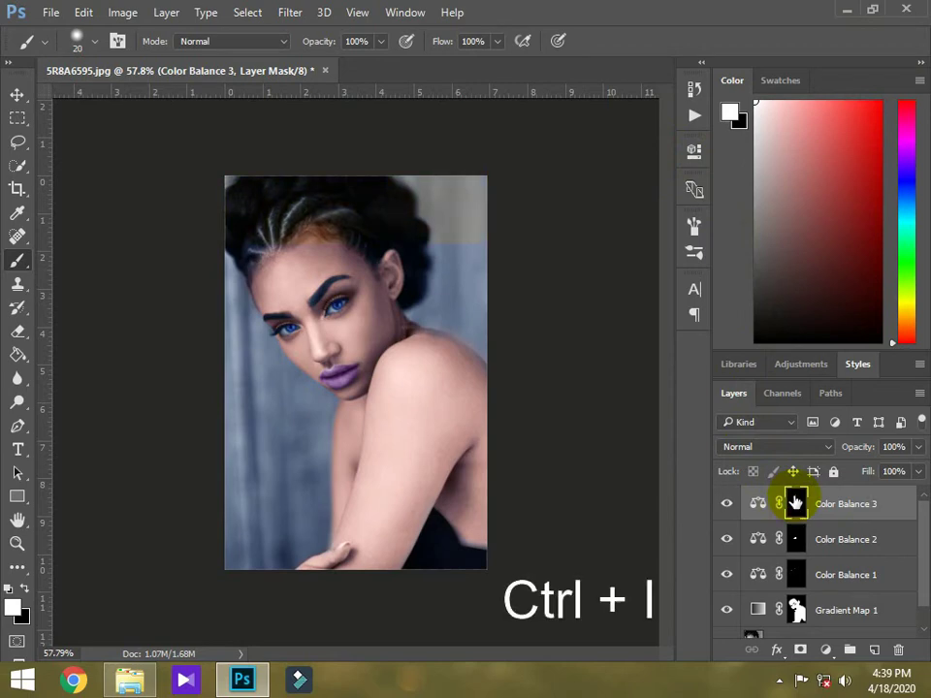
scroll(397, 226, up, 2)
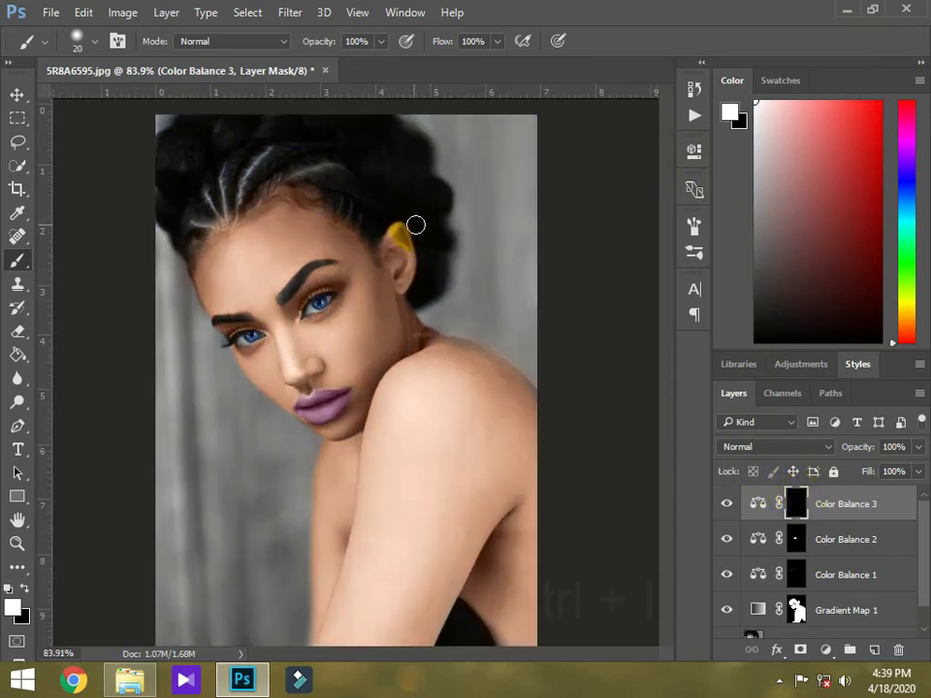
scroll(462, 297, up, 3)
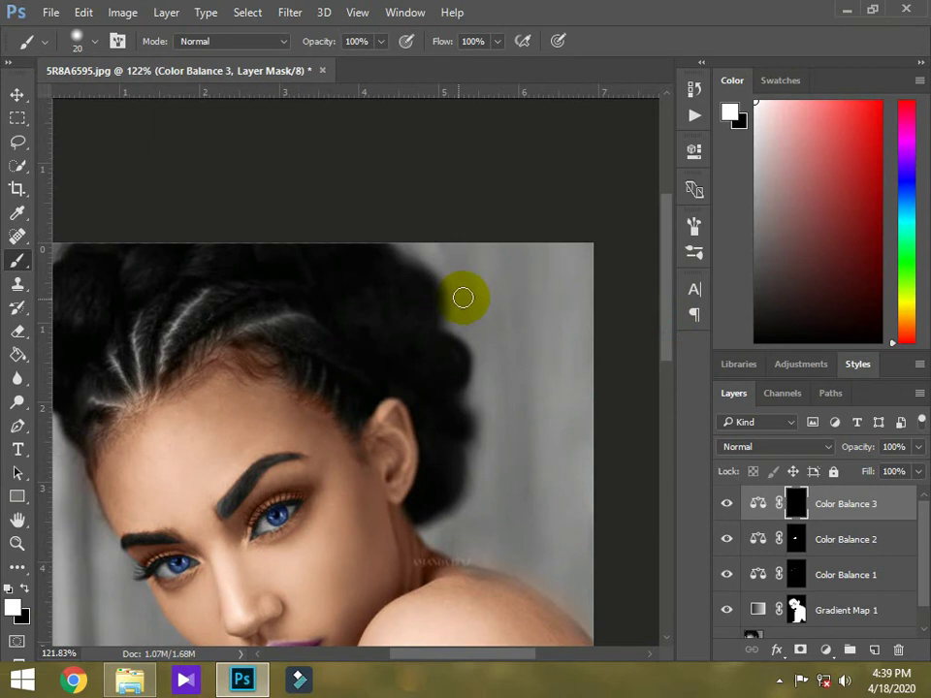
alt+right_click(475, 293)
click(500, 272)
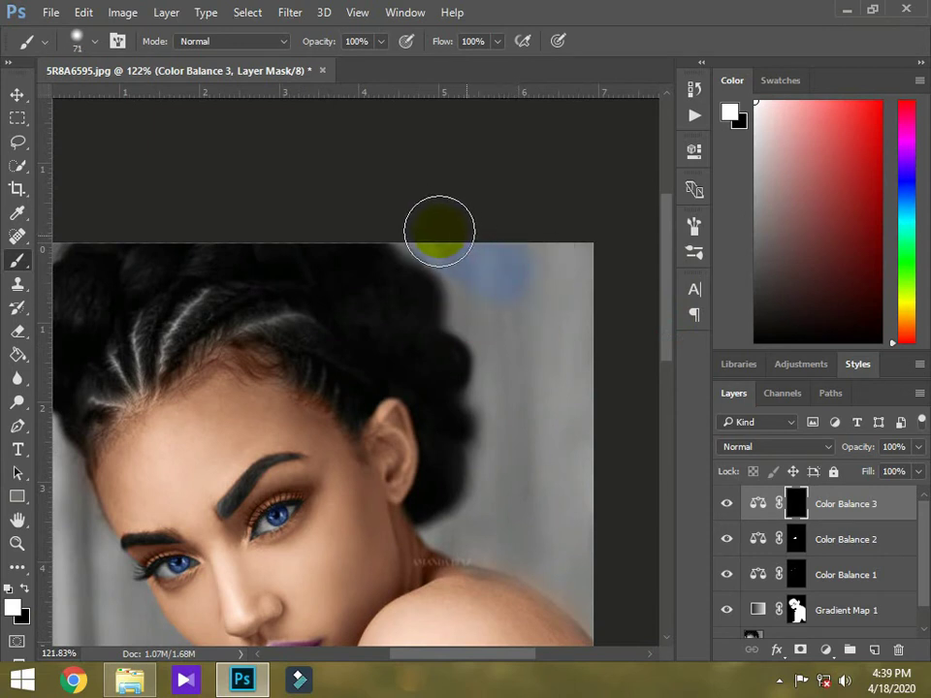
mouse_move(439, 231)
mouse_down()
mouse_move(580, 245)
mouse_move(587, 260)
mouse_move(564, 498)
mouse_move(570, 414)
mouse_move(577, 515)
mouse_move(602, 589)
mouse_move(539, 540)
mouse_move(584, 572)
mouse_move(530, 460)
mouse_up()
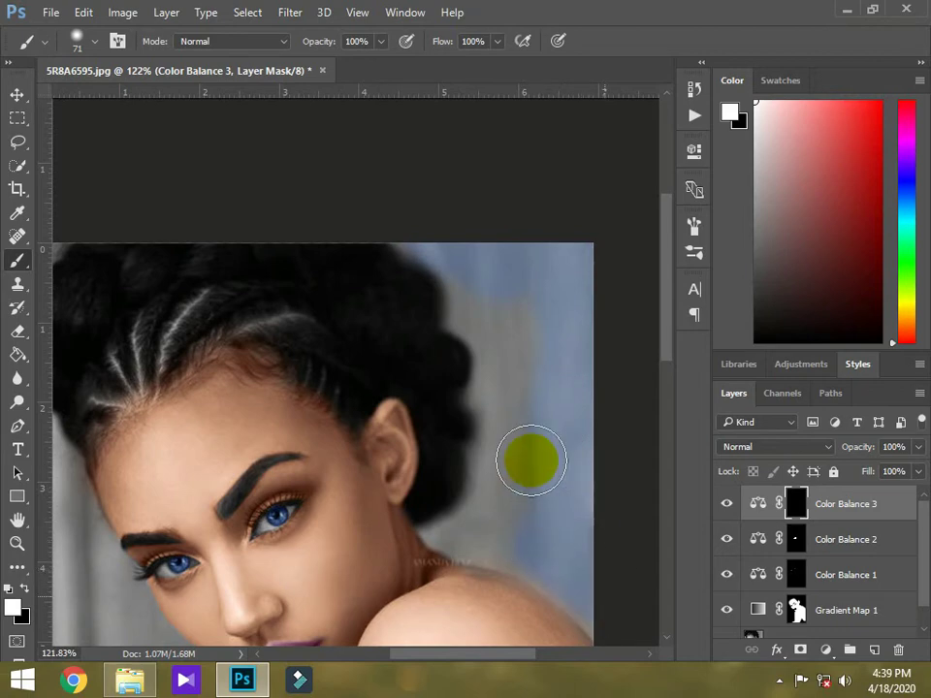
Step: Reduce the brush to about 36 px and paint the backdrop white up to the outline of the hair
scroll(441, 274, up, 5)
key(bracketleft)
key(bracketleft)
key(bracketleft)
key(bracketleft)
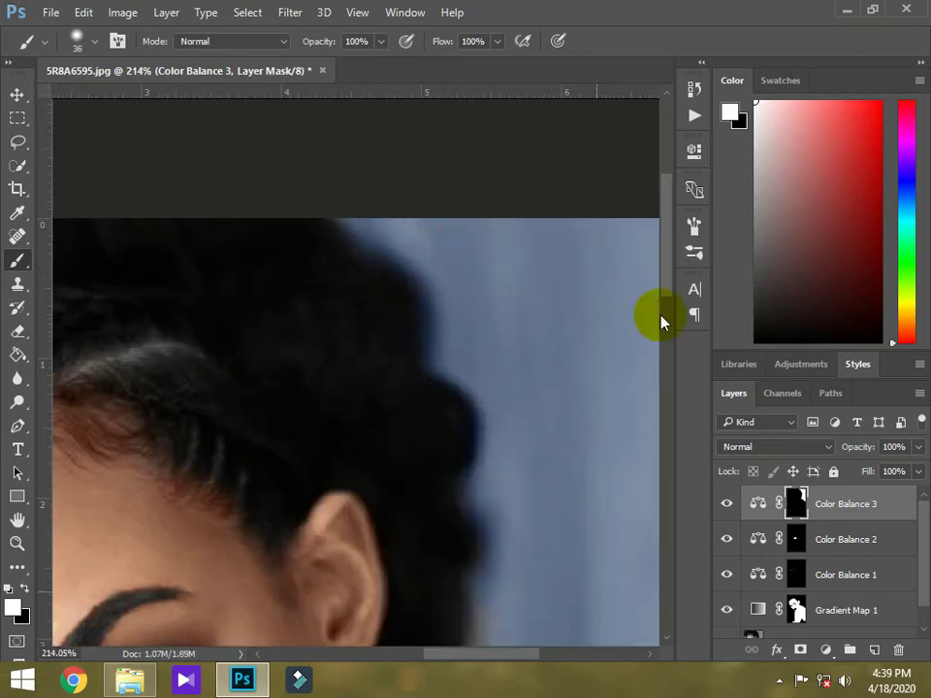
Step: Paint the backdrop white along the front of the face and body down to the hand with a brush of about 34 px
scroll(536, 453, down, 5)
scroll(426, 285, right, 5)
scroll(182, 228, left, 10)
scroll(181, 228, up, 5)
scroll(181, 228, down, 2)
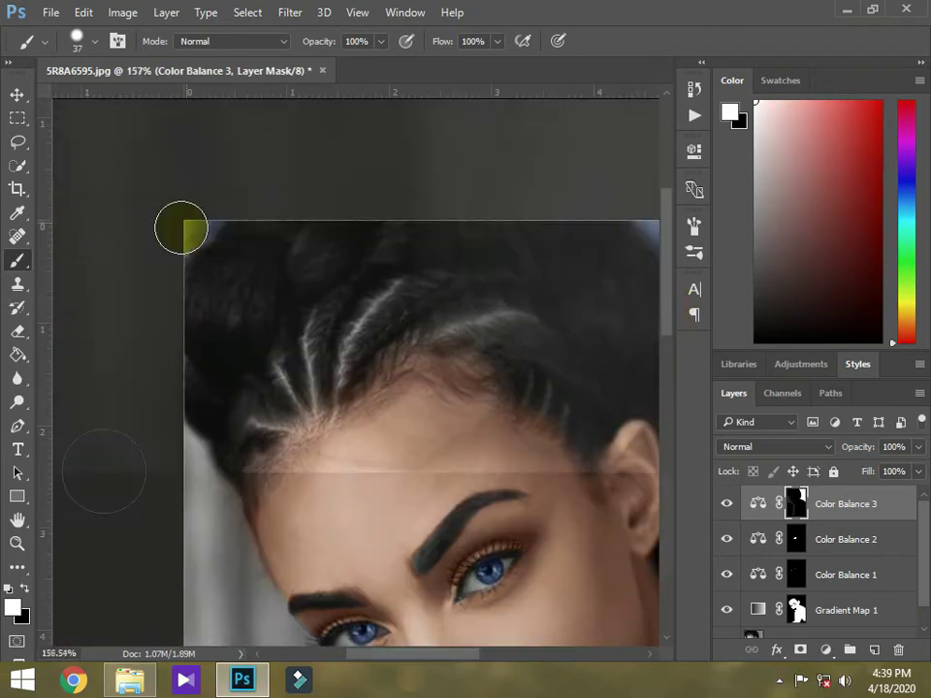
scroll(182, 228, down, 5)
scroll(216, 355, up, 2)
scroll(202, 353, down, 3)
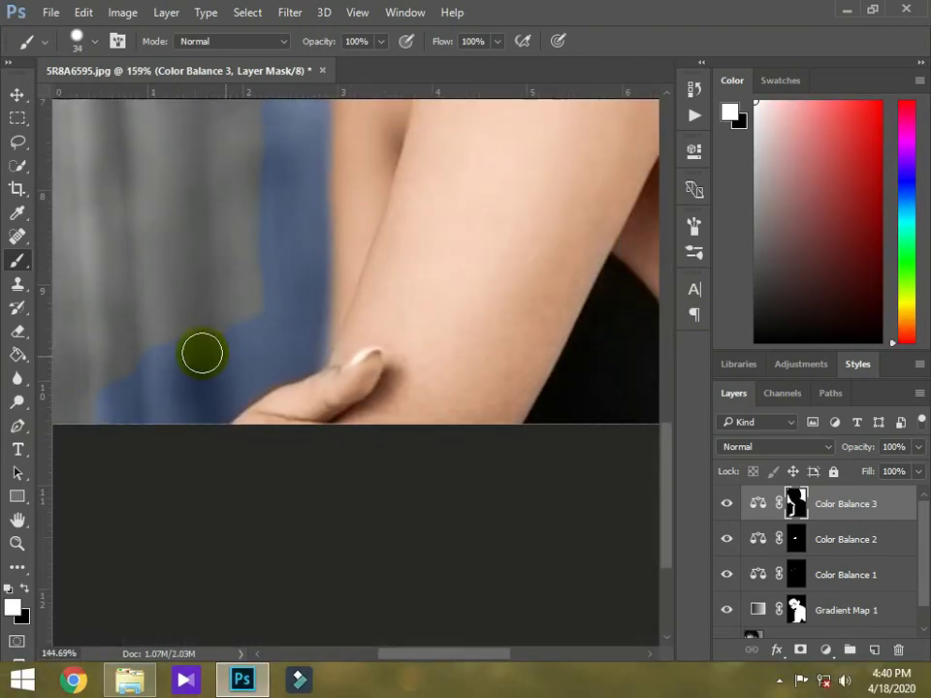
Step: Enlarge the brush to 145 px and paint the lower backdrop in front of the body white on the mask
scroll(202, 353, down, 1)
alt+right_click(183, 338)
click(193, 296)
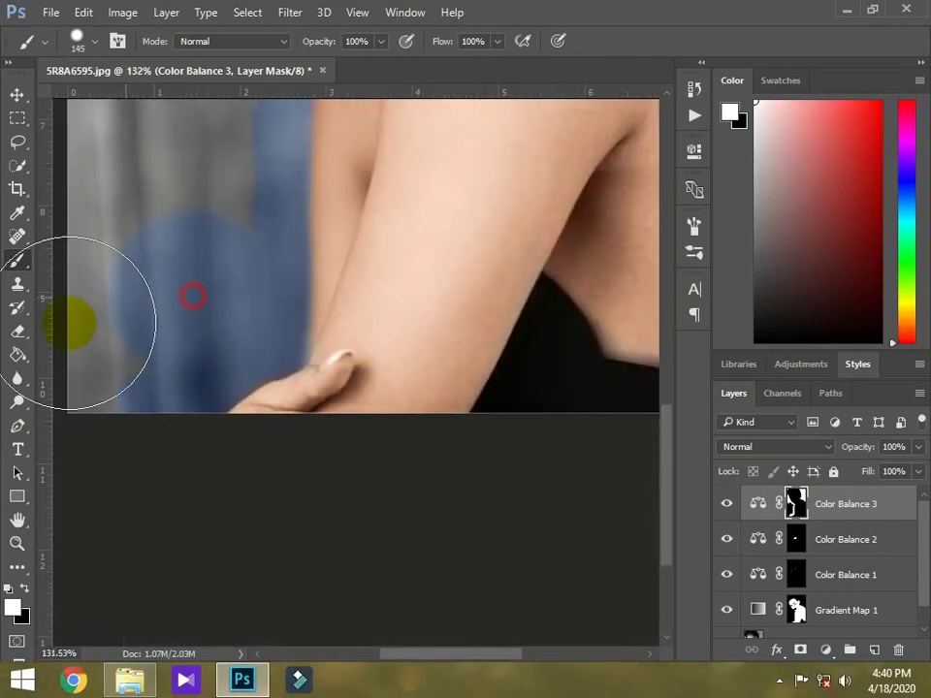
drag(72, 323, 109, 378)
drag(668, 446, 678, 405)
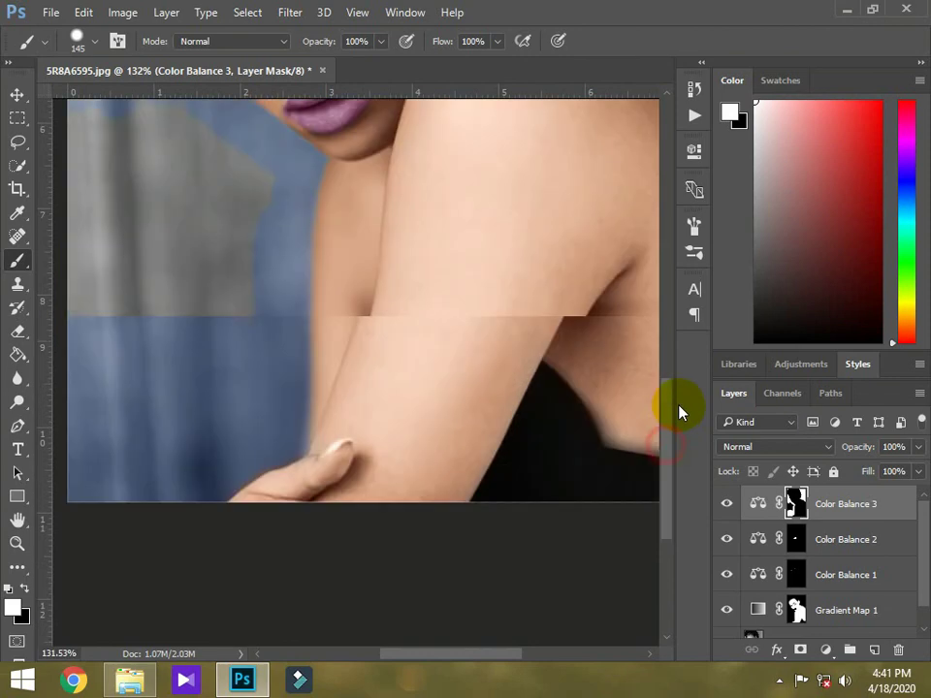
mouse_move(198, 345)
mouse_down()
mouse_move(147, 362)
mouse_move(133, 384)
mouse_move(107, 322)
mouse_up()
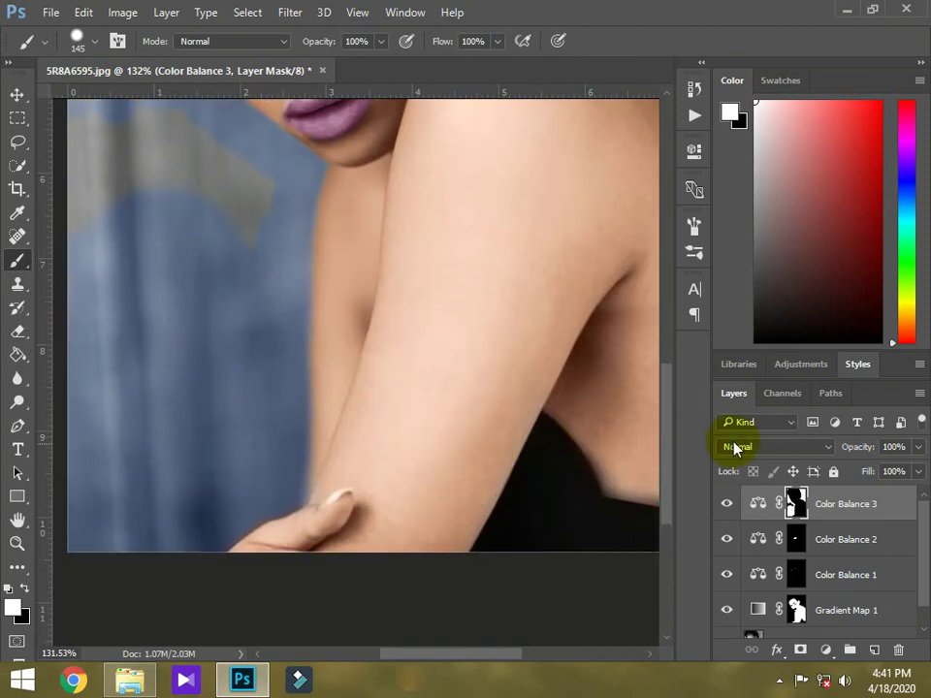
Step: Paint the remaining gray backdrop in front of the face white on the mask, and switch to the Move tool
drag(666, 426, 671, 387)
mouse_move(213, 365)
mouse_down()
mouse_move(176, 306)
mouse_move(102, 283)
mouse_up()
scroll(218, 409, down, 3)
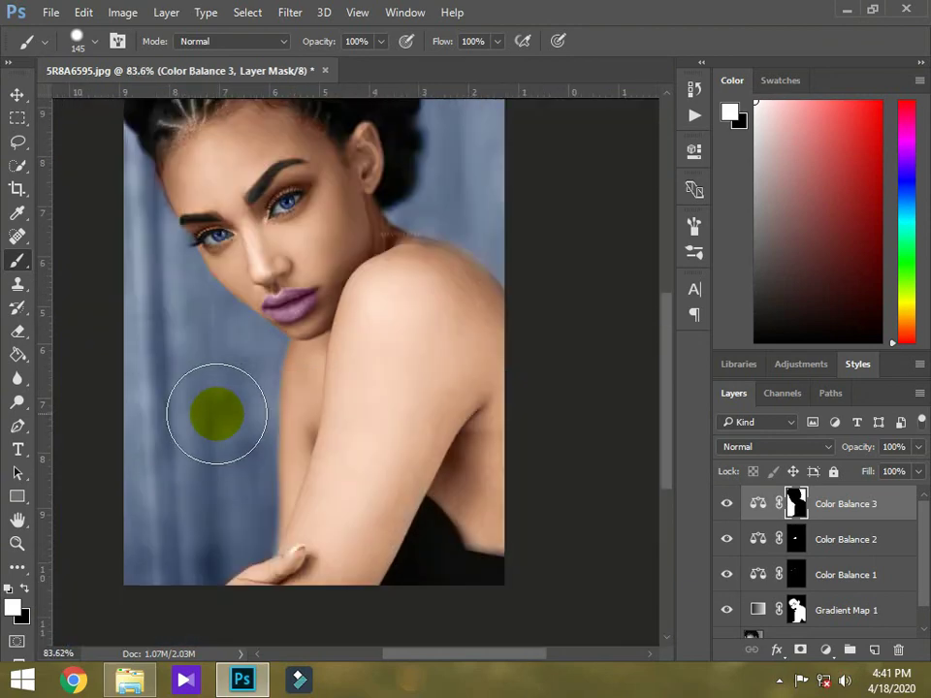
scroll(188, 404, down, 2)
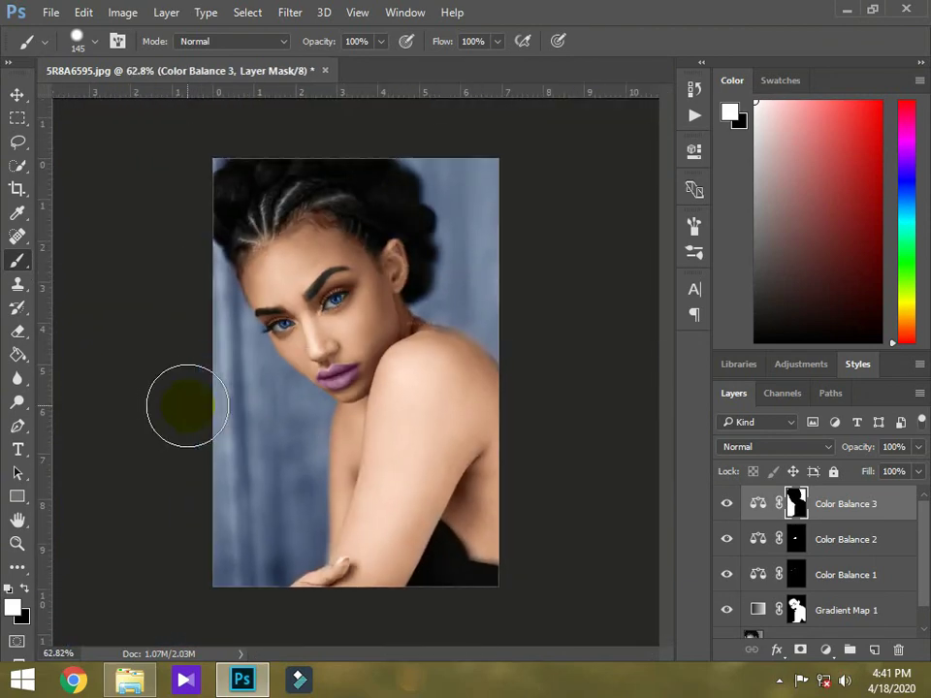
scroll(291, 436, up, 2)
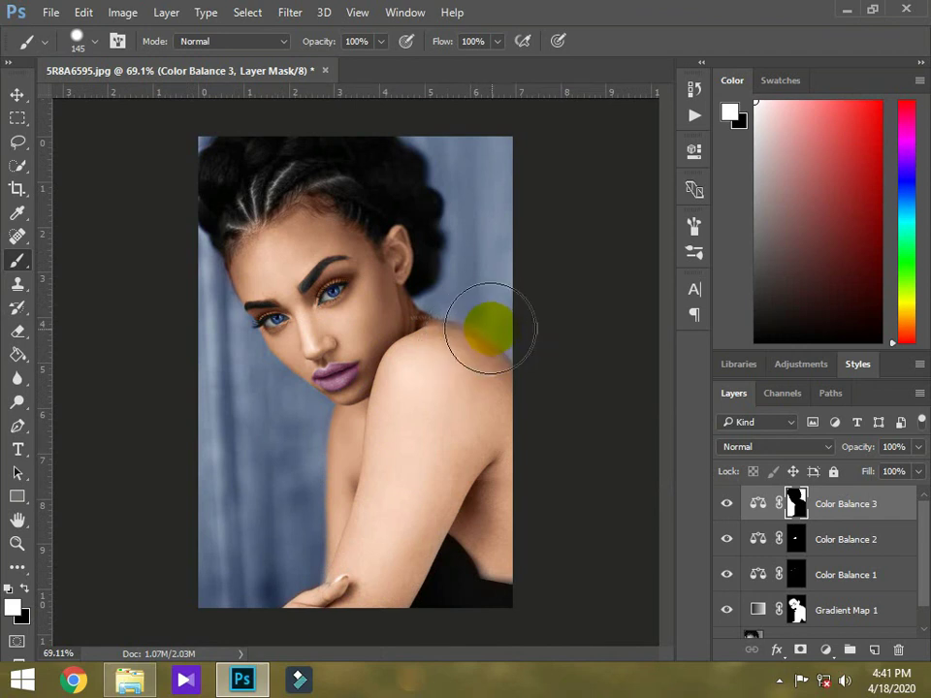
click(18, 94)
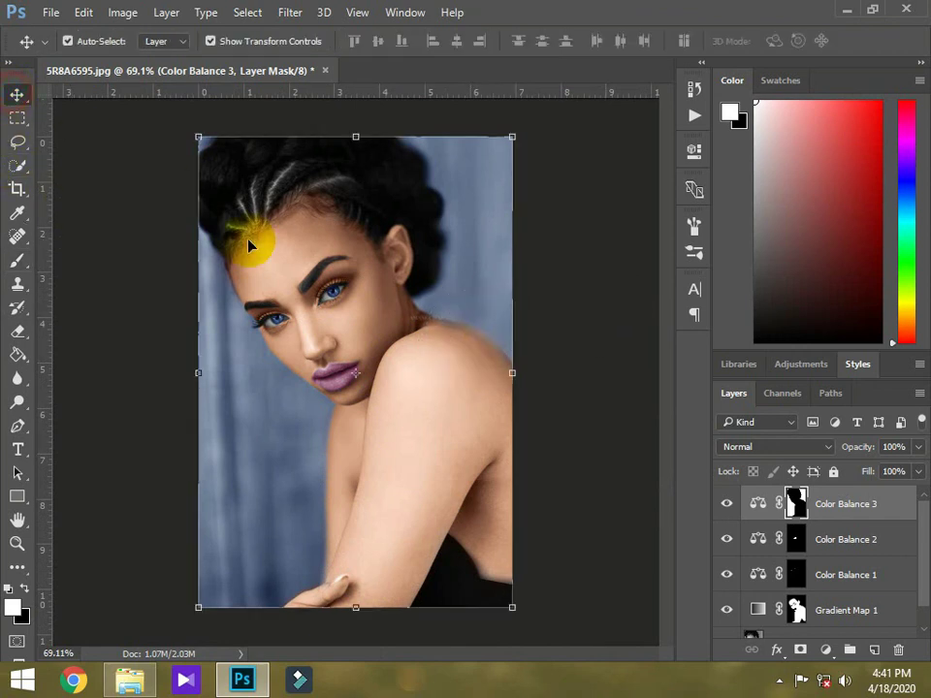